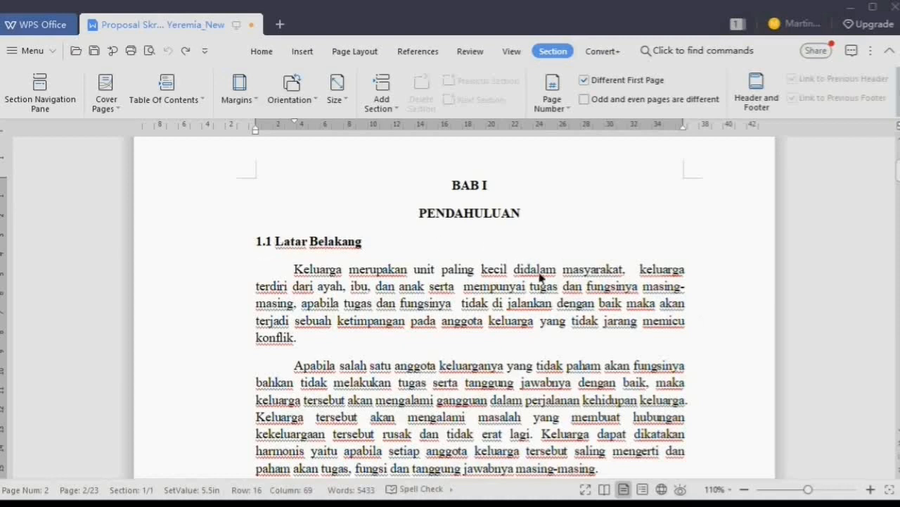
Look through the proposal from the BAB I chapter to page 18 to examine its headings and page numbering
{"action": "scroll", "coordinate": [451, 239], "scroll_direction": "down", "scroll_amount": 2}
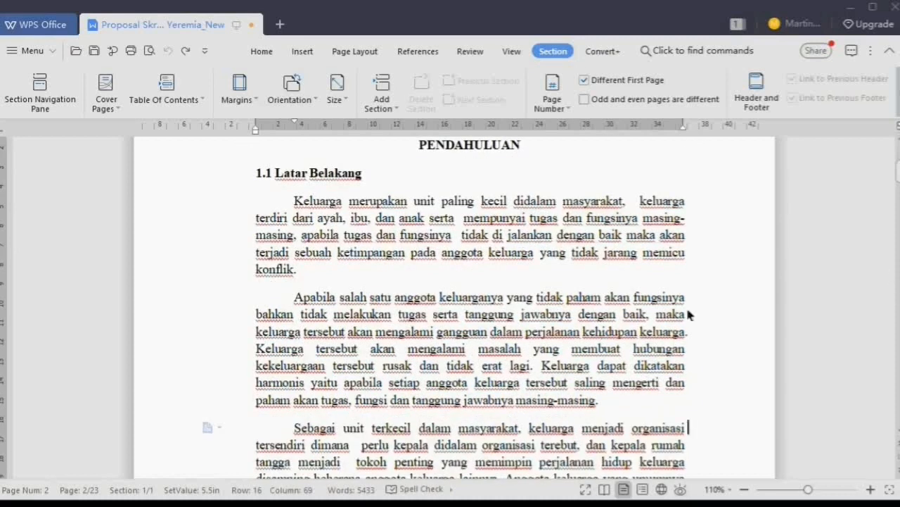
{"action": "left_click_drag", "start_coordinate": [898, 172], "coordinate": [898, 197]}
{"action": "scroll", "coordinate": [708, 274], "scroll_direction": "up", "scroll_amount": 3}
{"action": "scroll", "coordinate": [354, 285], "scroll_direction": "down", "scroll_amount": 3}
{"action": "left_click_drag", "start_coordinate": [898, 194], "coordinate": [896, 209]}
{"action": "scroll", "coordinate": [896, 209], "scroll_direction": "down", "scroll_amount": 12}
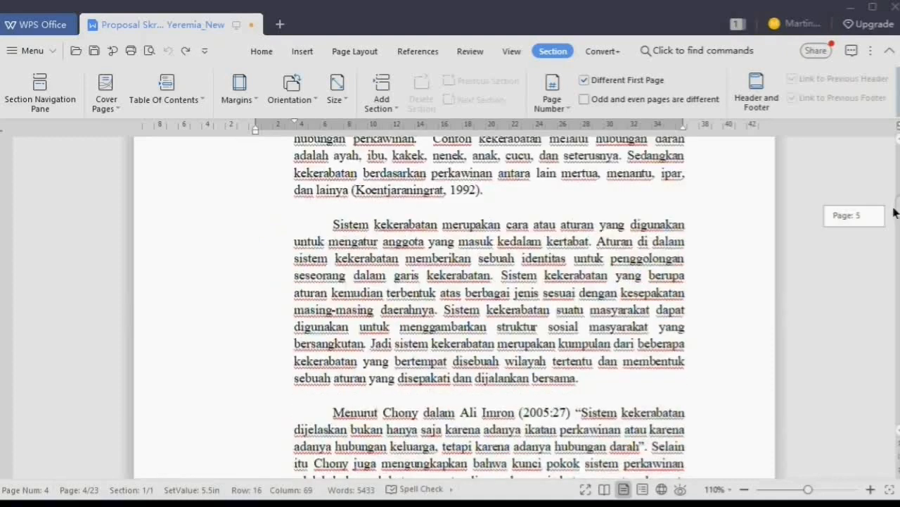
{"action": "scroll", "coordinate": [896, 203], "scroll_direction": "up", "scroll_amount": 9}
{"action": "scroll", "coordinate": [647, 328], "scroll_direction": "down", "scroll_amount": 3}
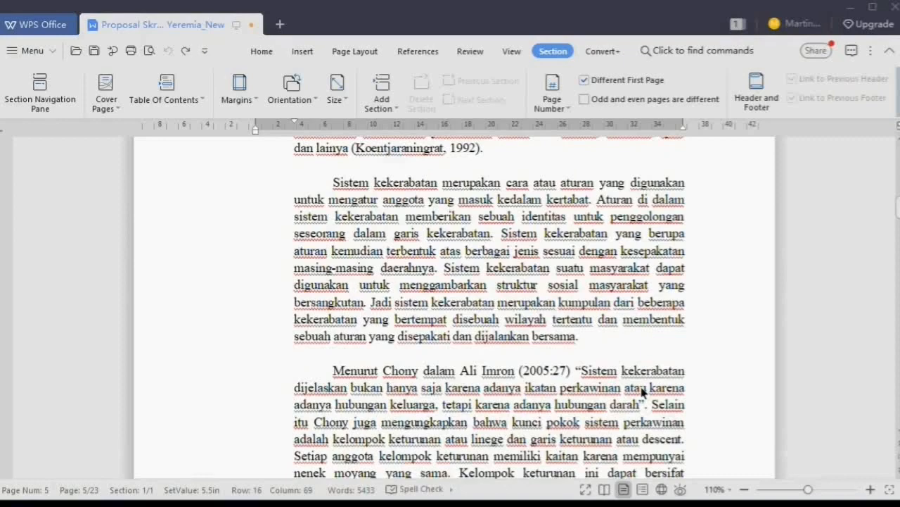
{"action": "scroll", "coordinate": [644, 389], "scroll_direction": "down", "scroll_amount": 10}
{"action": "left_click_drag", "start_coordinate": [898, 223], "coordinate": [887, 363]}
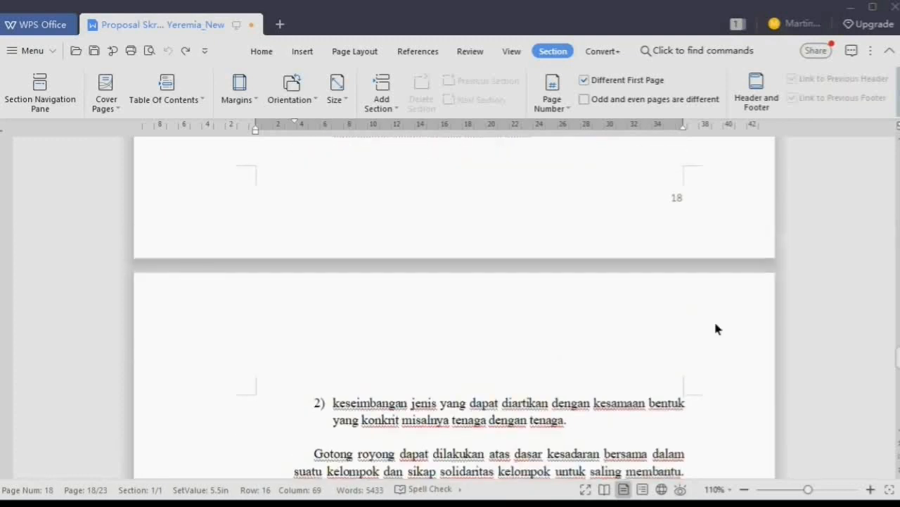
{"action": "scroll", "coordinate": [716, 328], "scroll_direction": "up", "scroll_amount": 2}
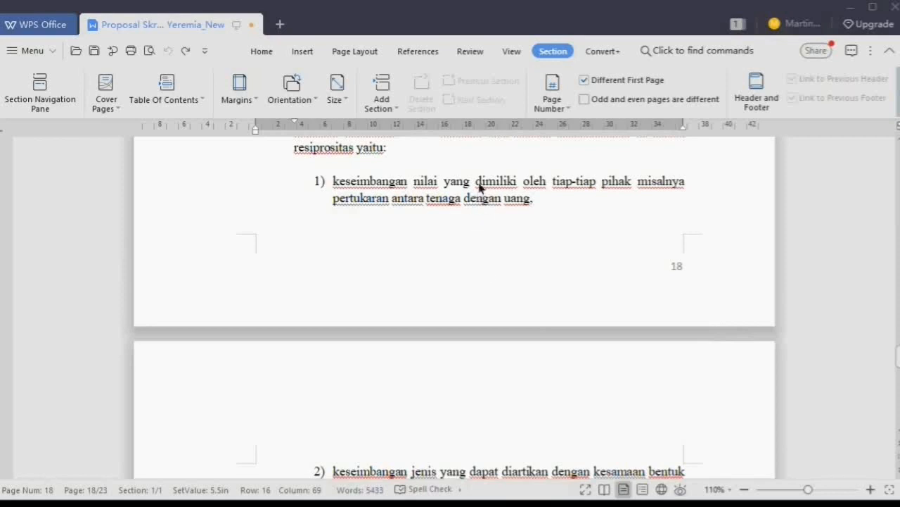
Show the navigation pane, check its section page thumbnails, and return it to the content outline
{"action": "left_click", "coordinate": [513, 52]}
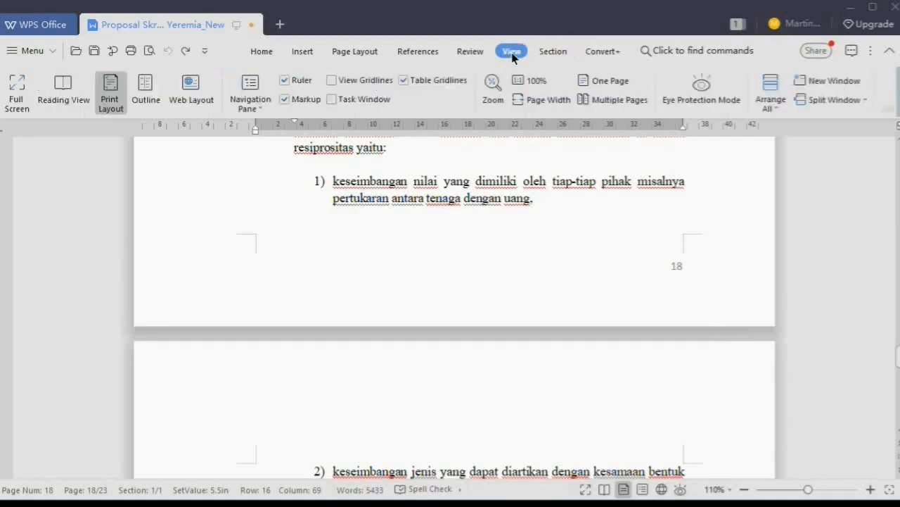
{"action": "left_click", "coordinate": [252, 87]}
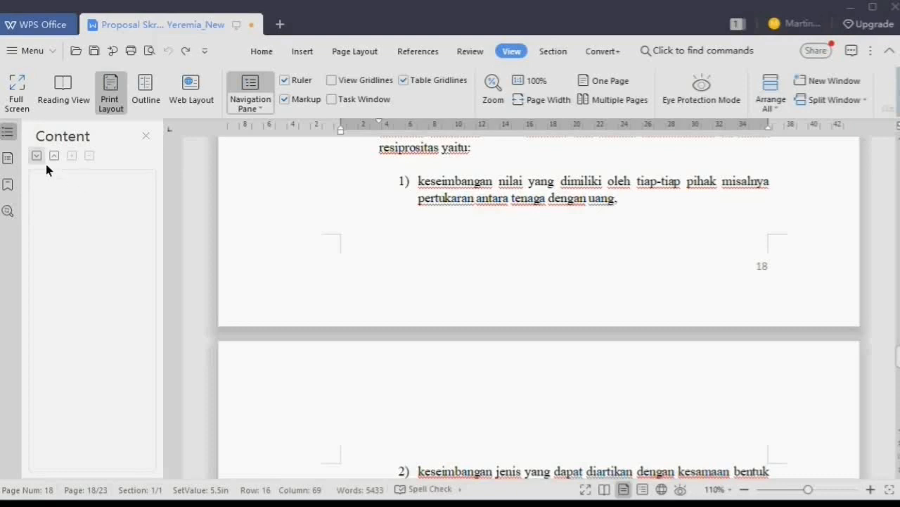
{"action": "left_click", "coordinate": [8, 160]}
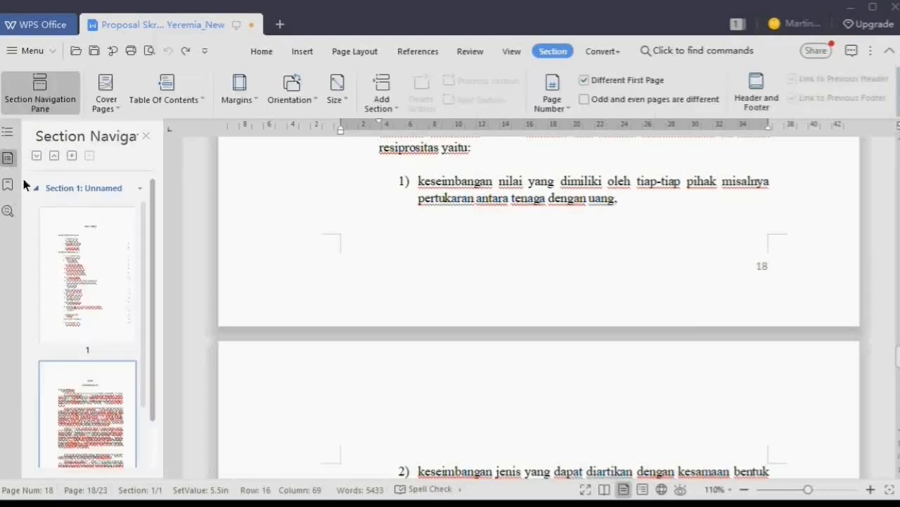
{"action": "left_click_drag", "start_coordinate": [156, 337], "coordinate": [130, 396]}
{"action": "scroll", "coordinate": [113, 223], "scroll_direction": "up", "scroll_amount": 2}
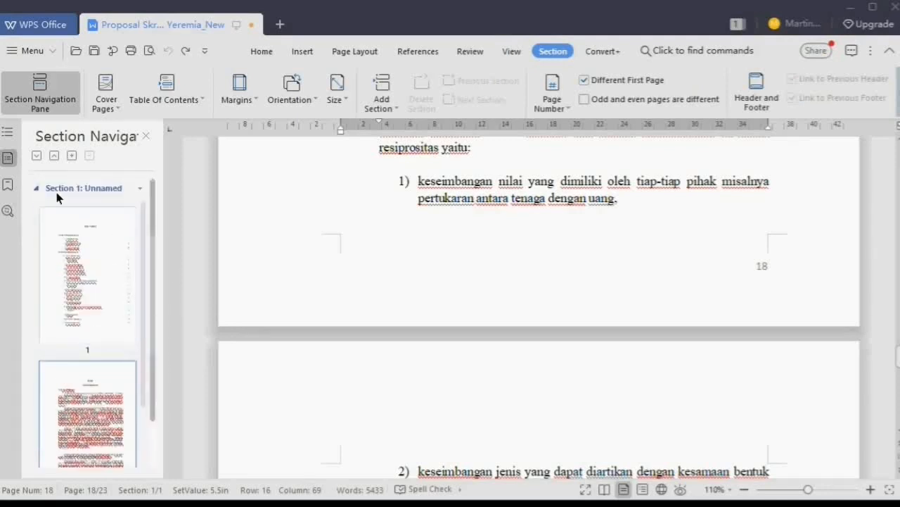
{"action": "left_click", "coordinate": [8, 133]}
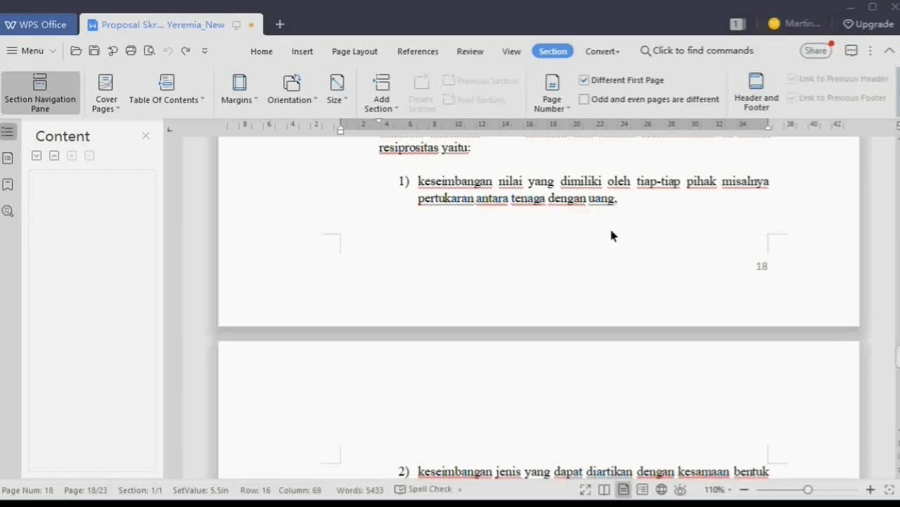
Apply the Heading 1 style to the chapter title lines "BAB I" and "PENDAHULUAN"
{"action": "scroll", "coordinate": [587, 225], "scroll_direction": "up", "scroll_amount": 5}
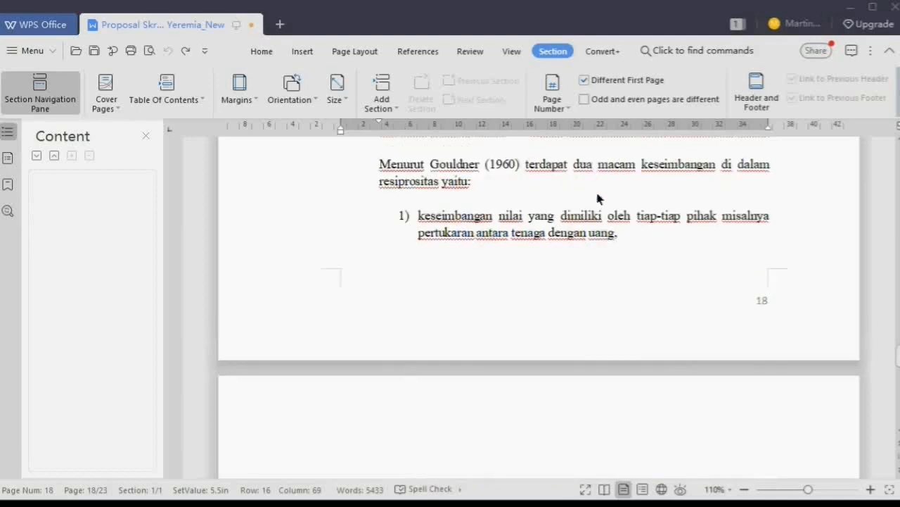
{"action": "scroll", "coordinate": [600, 199], "scroll_direction": "up", "scroll_amount": 1}
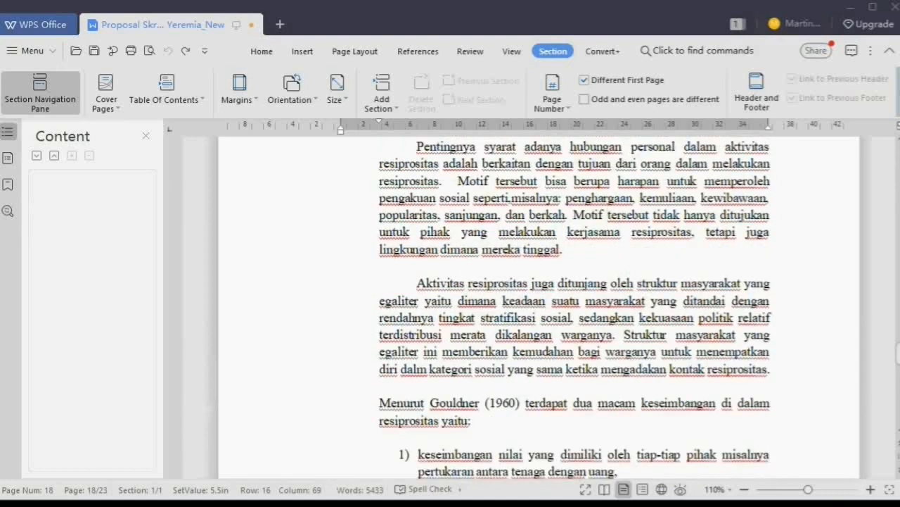
{"action": "left_click_drag", "start_coordinate": [898, 354], "coordinate": [896, 295]}
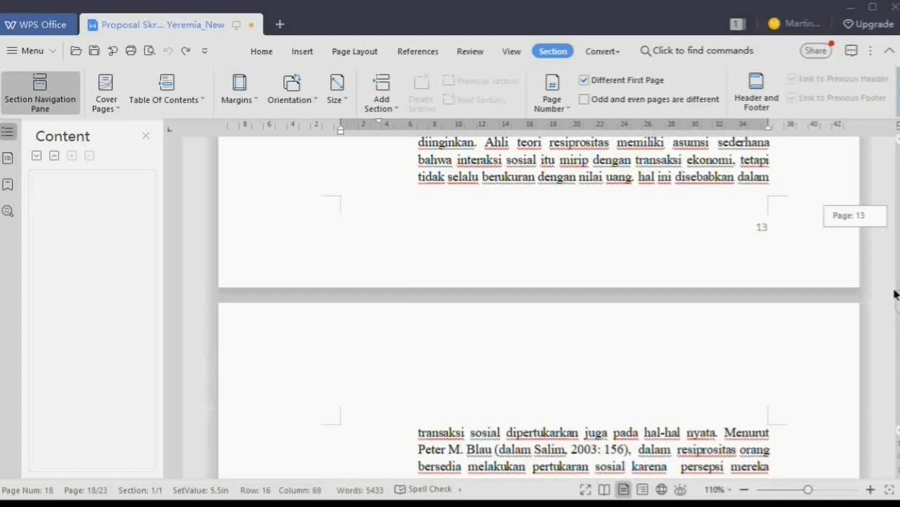
{"action": "left_click_drag", "start_coordinate": [896, 294], "coordinate": [887, 180]}
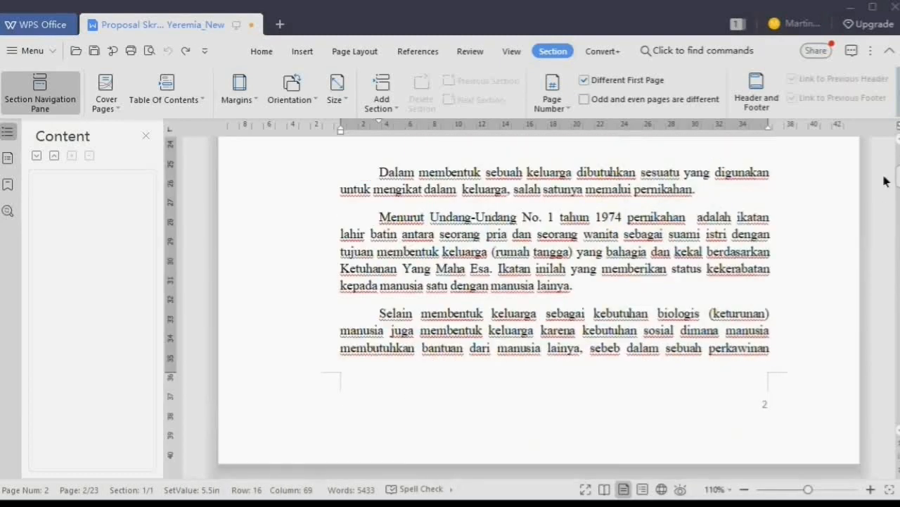
{"action": "scroll", "coordinate": [821, 213], "scroll_direction": "up", "scroll_amount": 5}
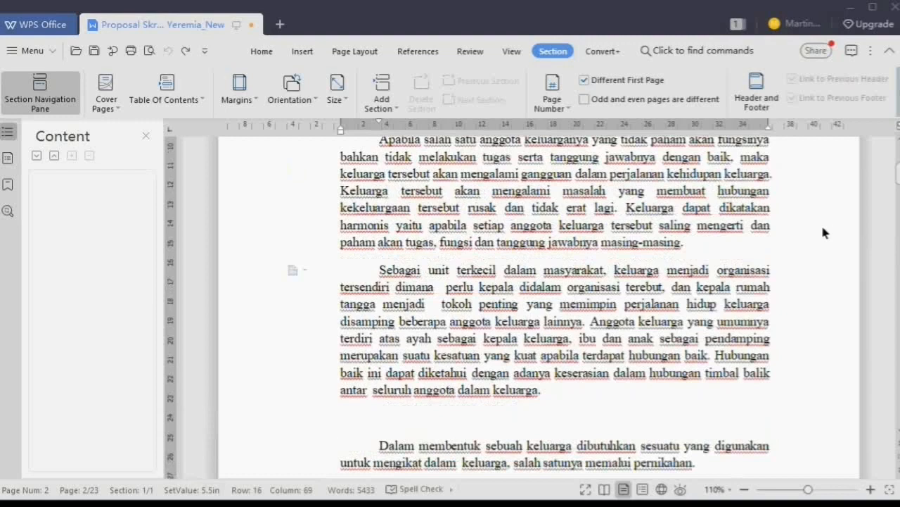
{"action": "scroll", "coordinate": [823, 228], "scroll_direction": "up", "scroll_amount": 3}
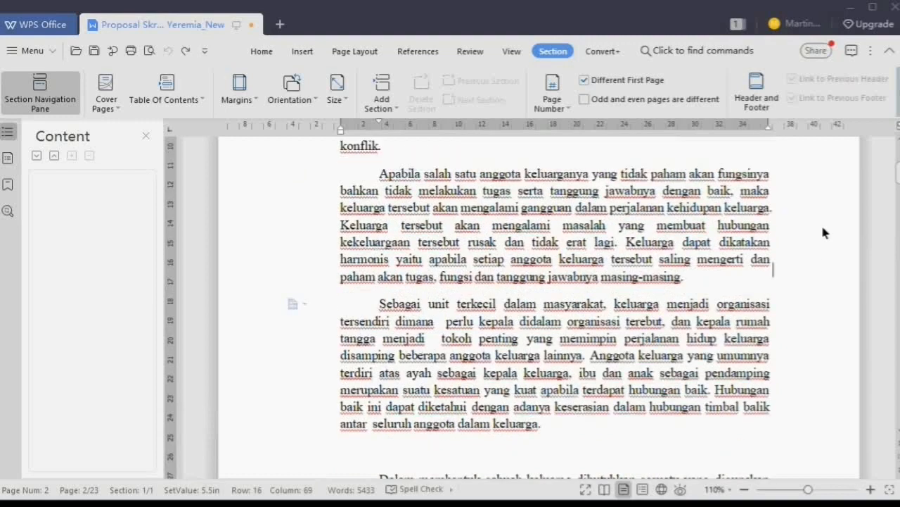
{"action": "scroll", "coordinate": [821, 223], "scroll_direction": "up", "scroll_amount": 5}
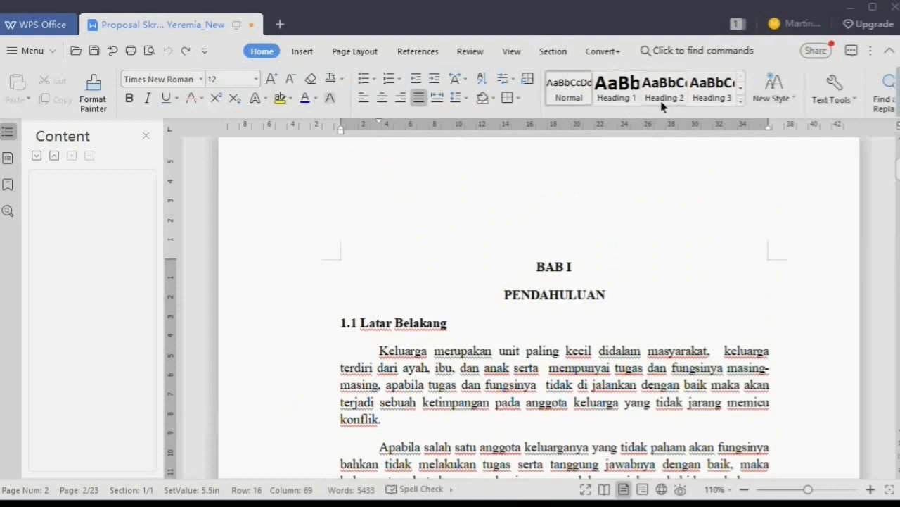
{"action": "left_click", "coordinate": [742, 100]}
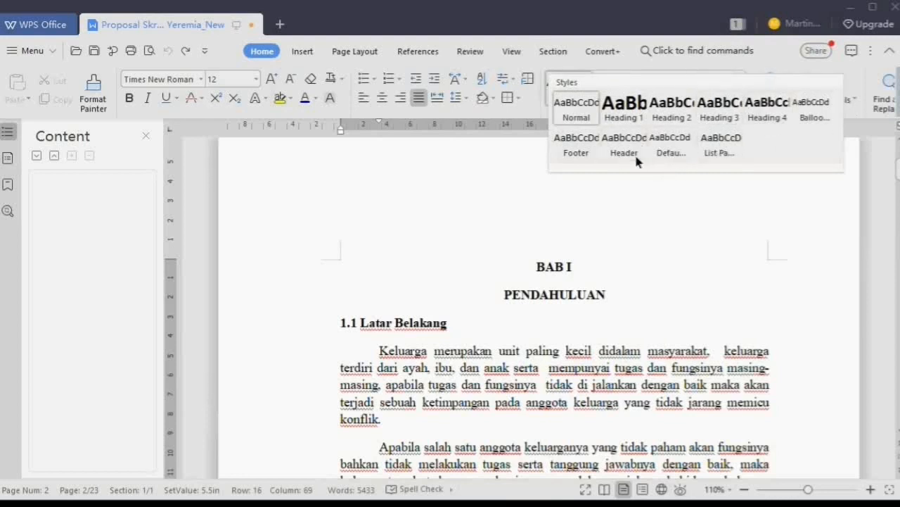
{"action": "left_click", "coordinate": [729, 204]}
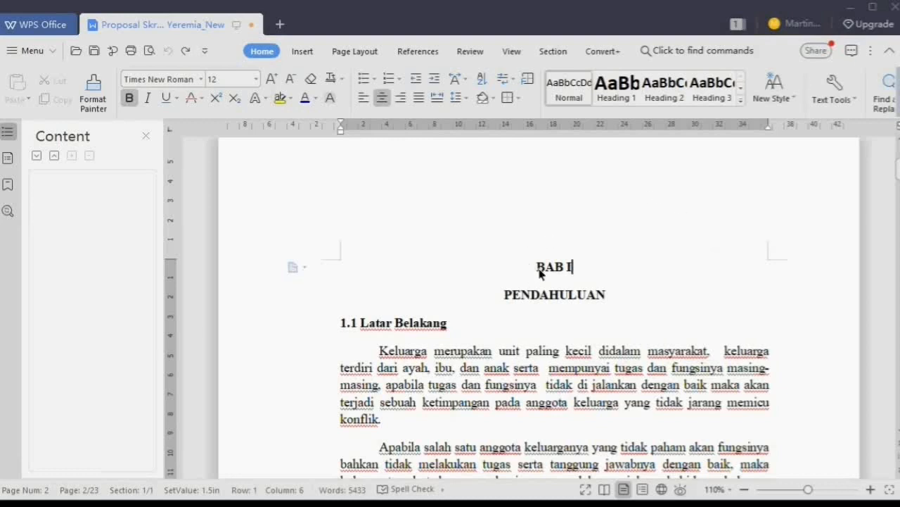
{"action": "left_click_drag", "start_coordinate": [538, 274], "coordinate": [608, 301]}
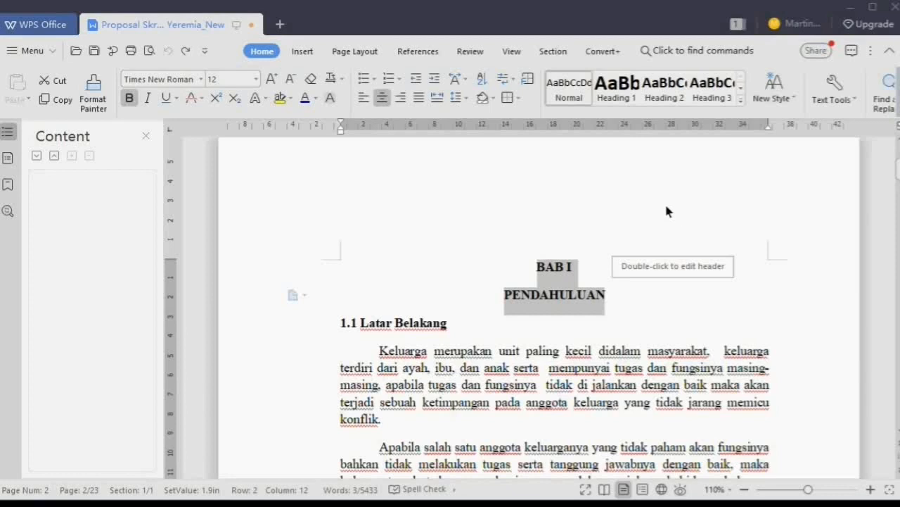
{"action": "left_click", "coordinate": [628, 96]}
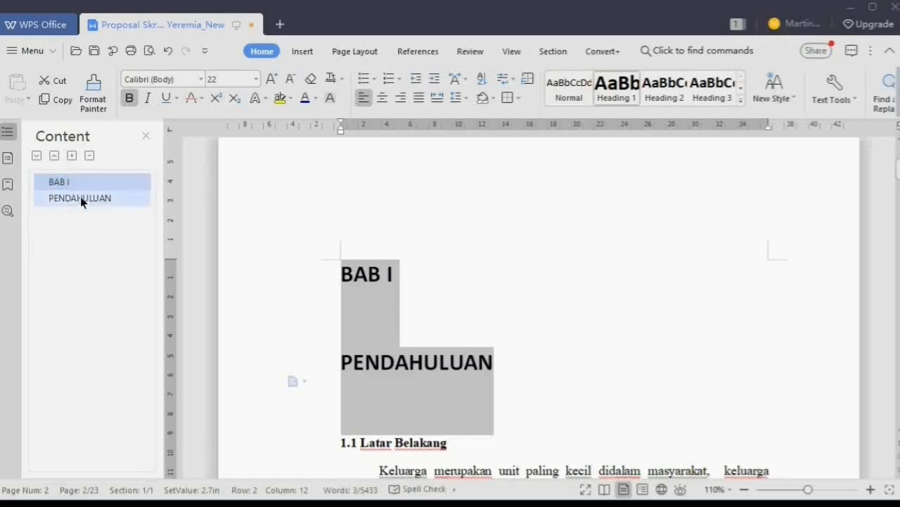
Apply the Heading 2 style to the subheading "1.1 Latar Belakang"
{"action": "scroll", "coordinate": [324, 260], "scroll_direction": "down", "scroll_amount": 1}
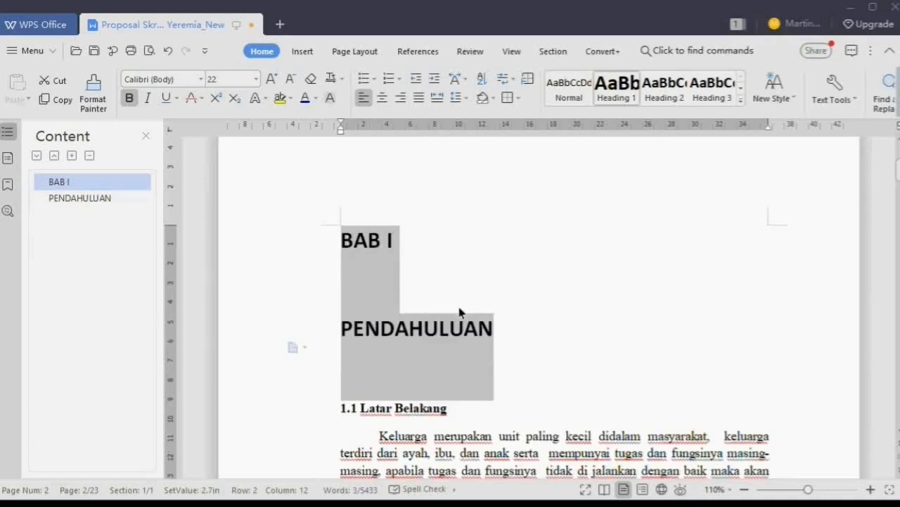
{"action": "scroll", "coordinate": [359, 322], "scroll_direction": "down", "scroll_amount": 3}
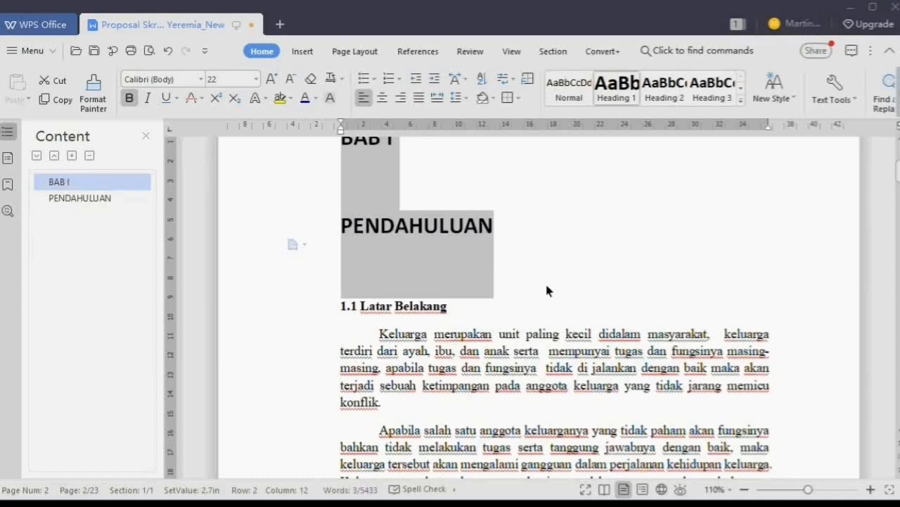
{"action": "left_click", "coordinate": [313, 313]}
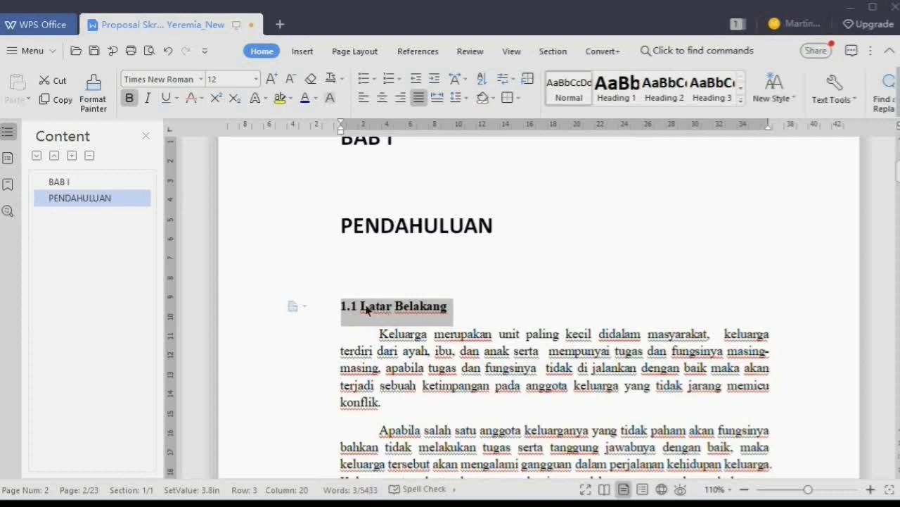
{"action": "left_click", "coordinate": [667, 98]}
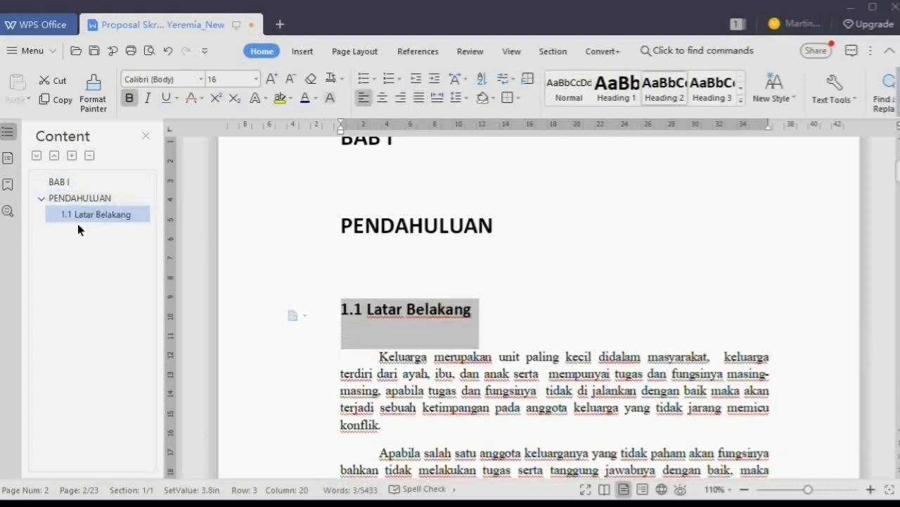
Apply the Heading 2 style to the subheading "1.2. Rumusan Masalah" on page 4
{"action": "scroll", "coordinate": [652, 349], "scroll_direction": "down", "scroll_amount": 3}
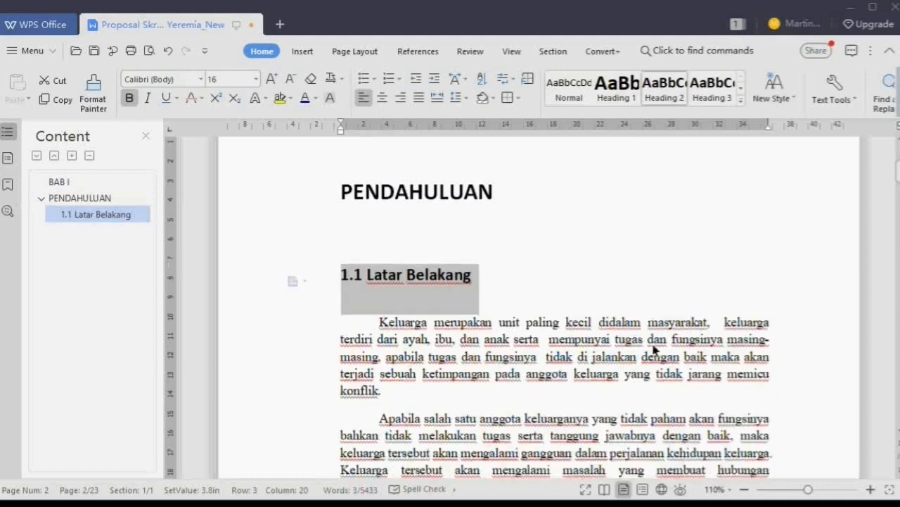
{"action": "scroll", "coordinate": [653, 348], "scroll_direction": "down", "scroll_amount": 7}
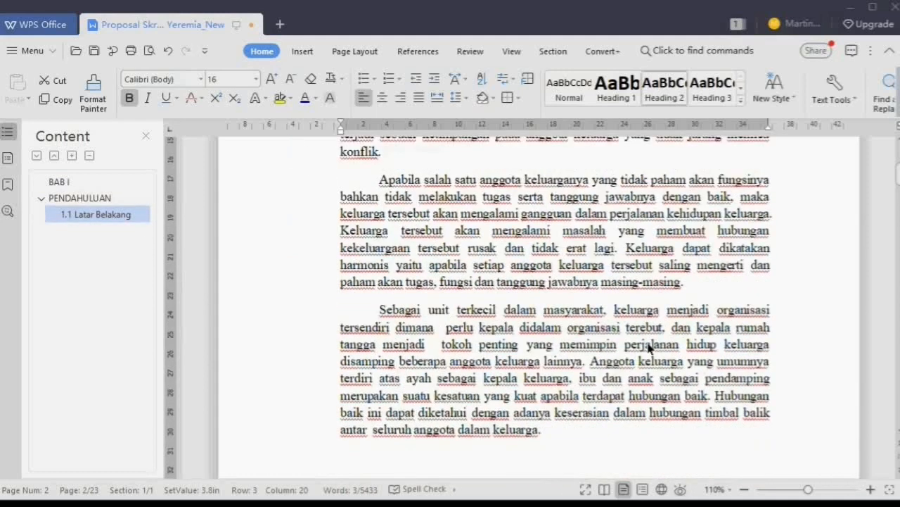
{"action": "scroll", "coordinate": [649, 351], "scroll_direction": "down", "scroll_amount": 8}
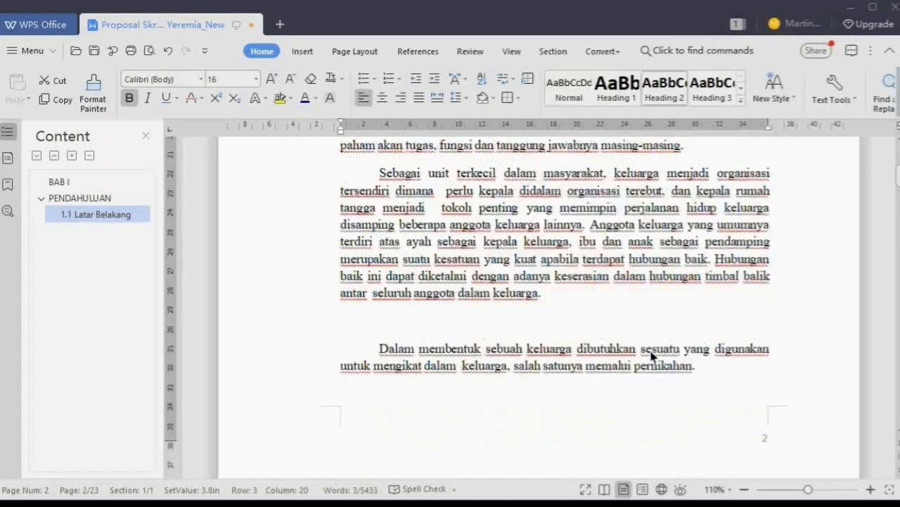
{"action": "scroll", "coordinate": [646, 358], "scroll_direction": "down", "scroll_amount": 6}
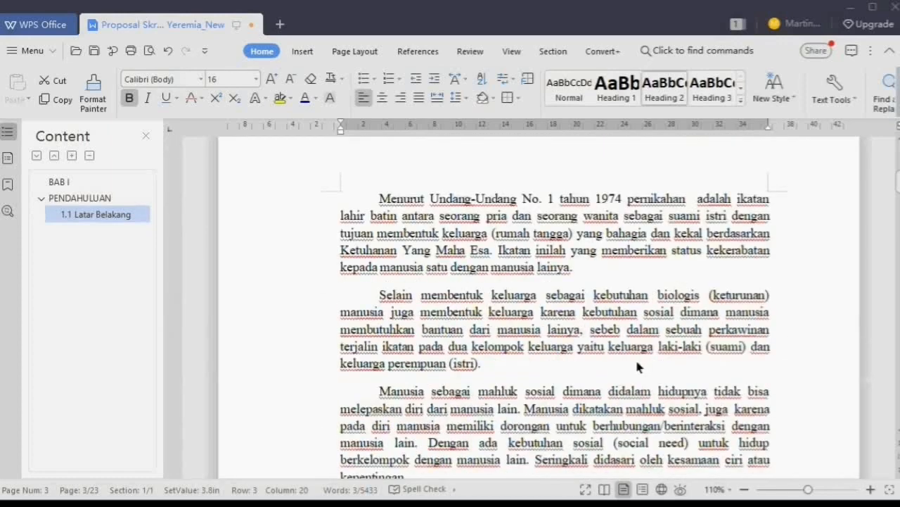
{"action": "scroll", "coordinate": [638, 366], "scroll_direction": "down", "scroll_amount": 7}
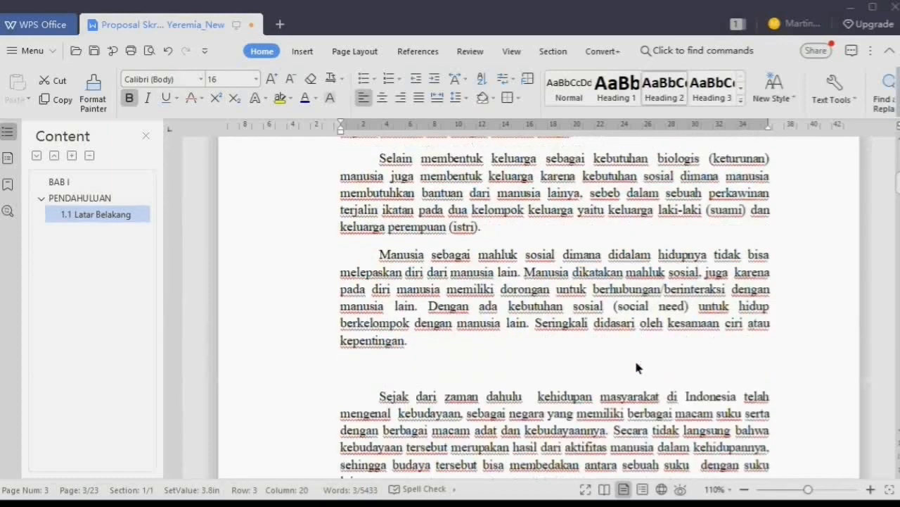
{"action": "scroll", "coordinate": [638, 373], "scroll_direction": "down", "scroll_amount": 1}
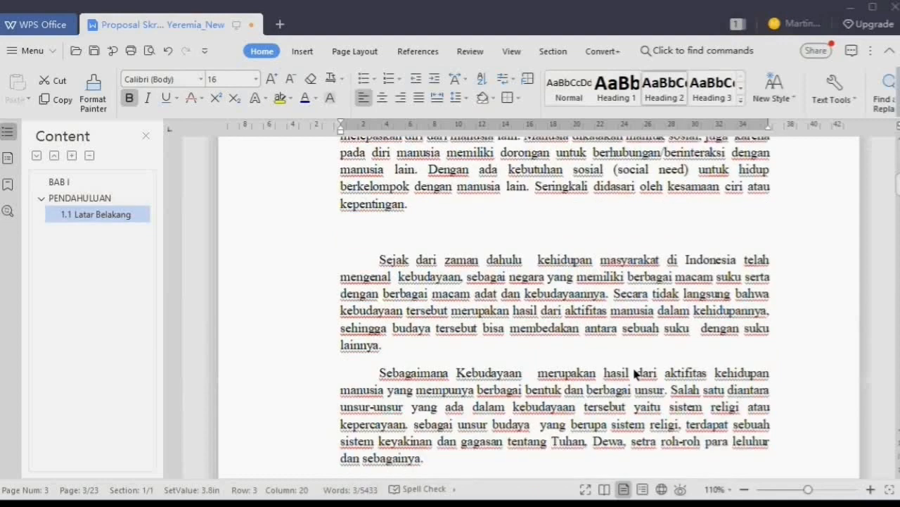
{"action": "scroll", "coordinate": [635, 373], "scroll_direction": "down", "scroll_amount": 8}
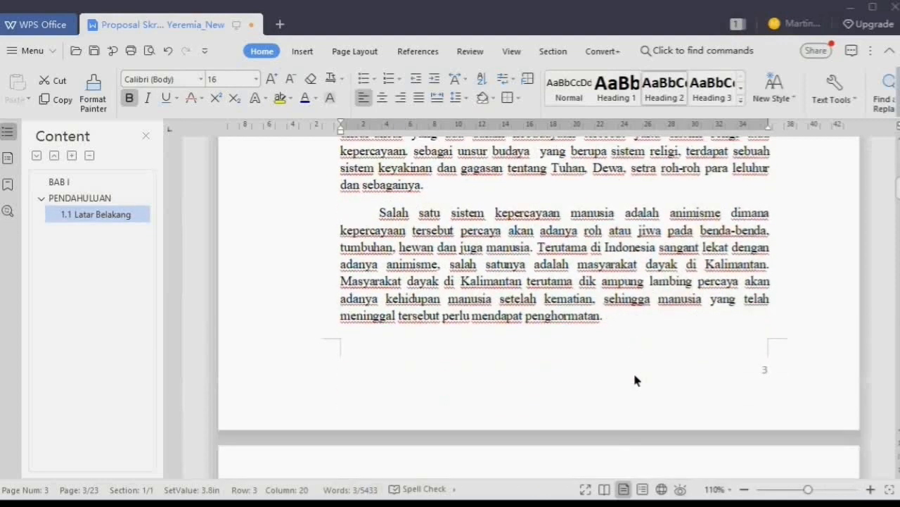
{"action": "scroll", "coordinate": [635, 380], "scroll_direction": "down", "scroll_amount": 2}
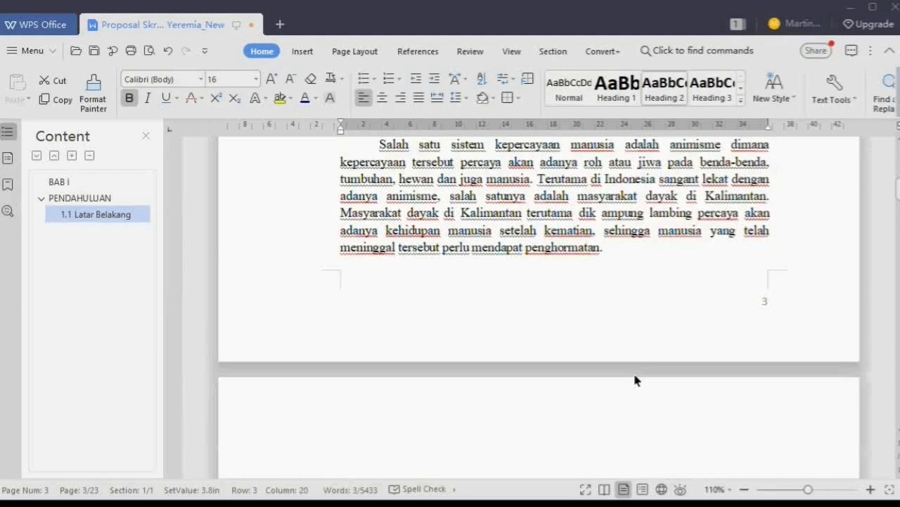
{"action": "scroll", "coordinate": [635, 380], "scroll_direction": "down", "scroll_amount": 2}
{"action": "scroll", "coordinate": [634, 380], "scroll_direction": "down", "scroll_amount": 1}
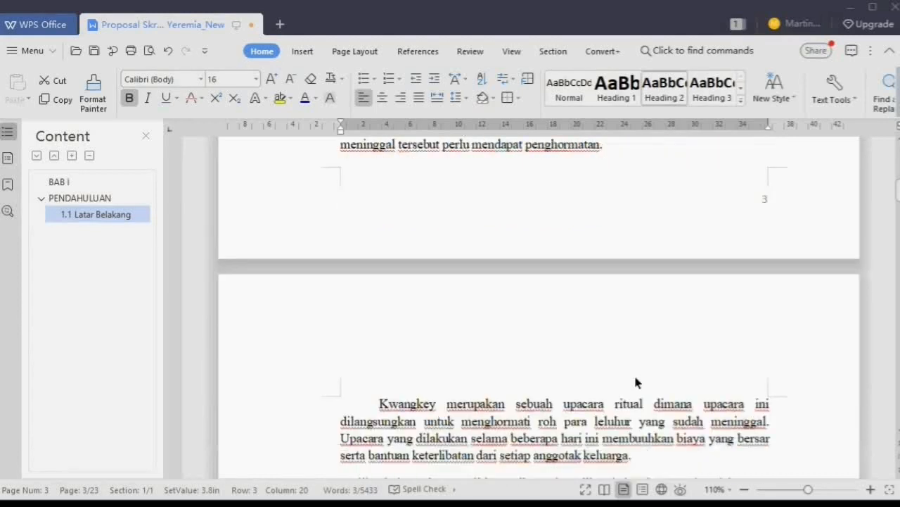
{"action": "scroll", "coordinate": [635, 380], "scroll_direction": "down", "scroll_amount": 8}
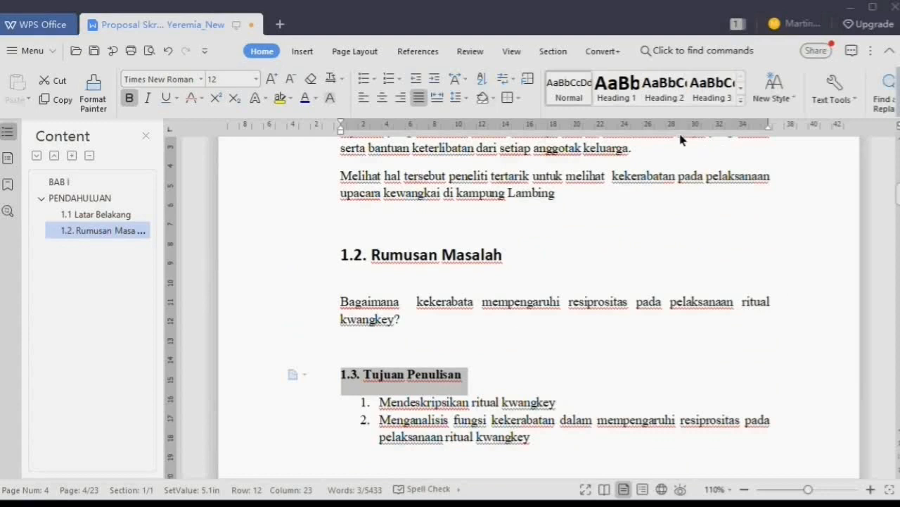
Apply the Heading 2 style to the subheading "1.3. Tujuan Penulisan"
{"action": "left_click", "coordinate": [666, 90]}
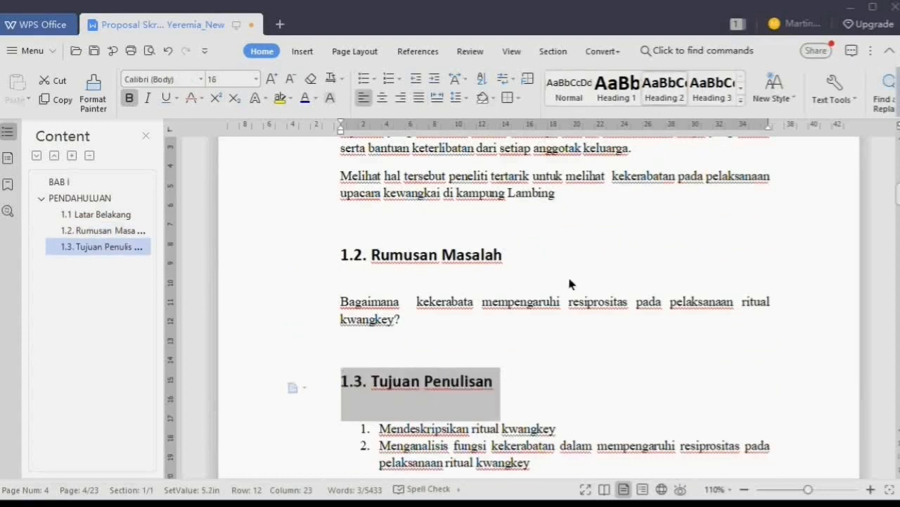
Apply the Heading 1 style to the chapter title lines "BAB II" and "PEMBAHASAN" on page 5
{"action": "scroll", "coordinate": [569, 279], "scroll_direction": "down", "scroll_amount": 3}
{"action": "scroll", "coordinate": [571, 285], "scroll_direction": "down", "scroll_amount": 6}
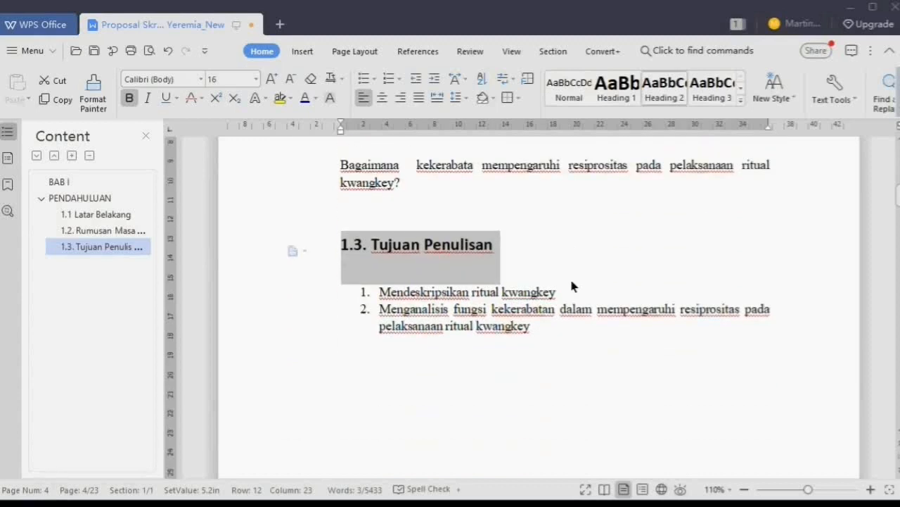
{"action": "scroll", "coordinate": [630, 267], "scroll_direction": "down", "scroll_amount": 10}
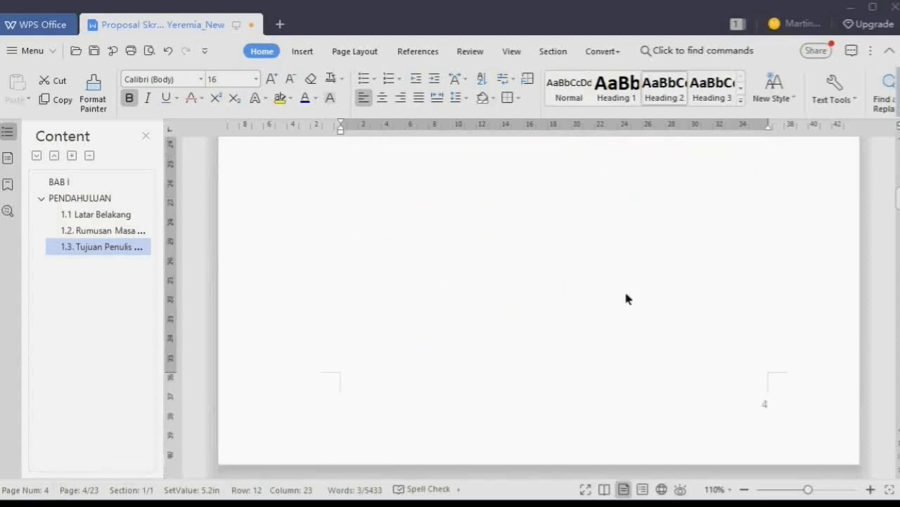
{"action": "scroll", "coordinate": [616, 320], "scroll_direction": "down", "scroll_amount": 1}
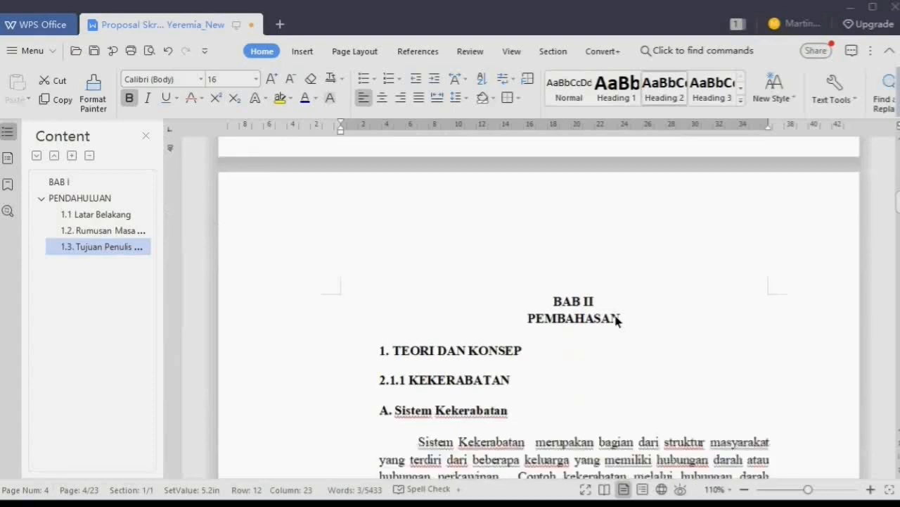
{"action": "left_click_drag", "start_coordinate": [551, 302], "coordinate": [630, 329]}
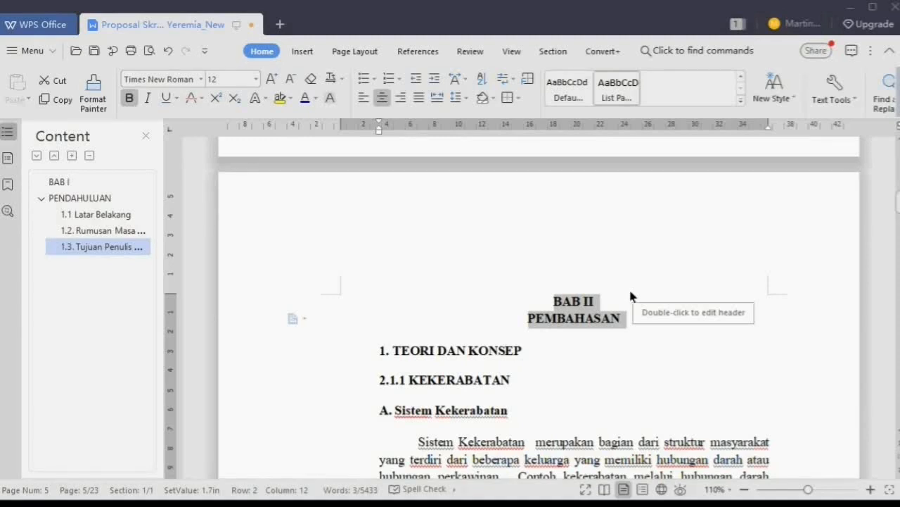
{"action": "left_click", "coordinate": [741, 79]}
{"action": "left_click", "coordinate": [743, 78]}
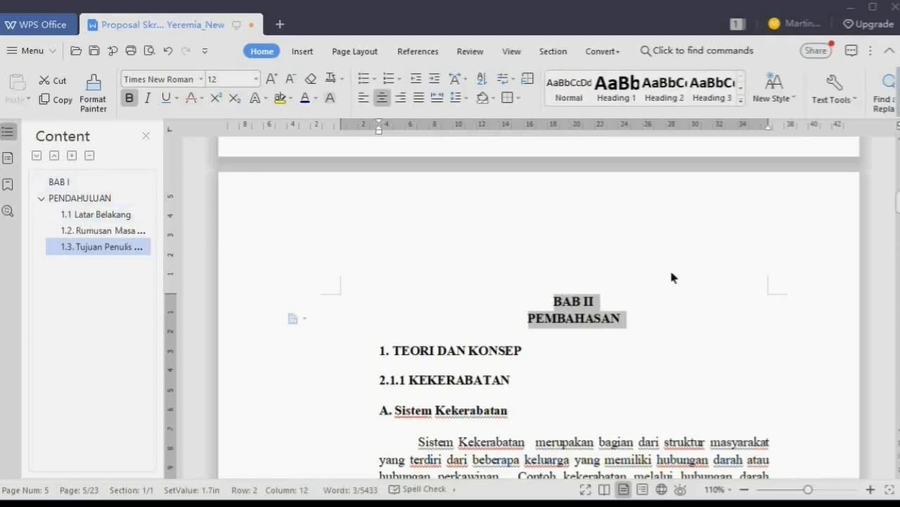
{"action": "left_click", "coordinate": [619, 99]}
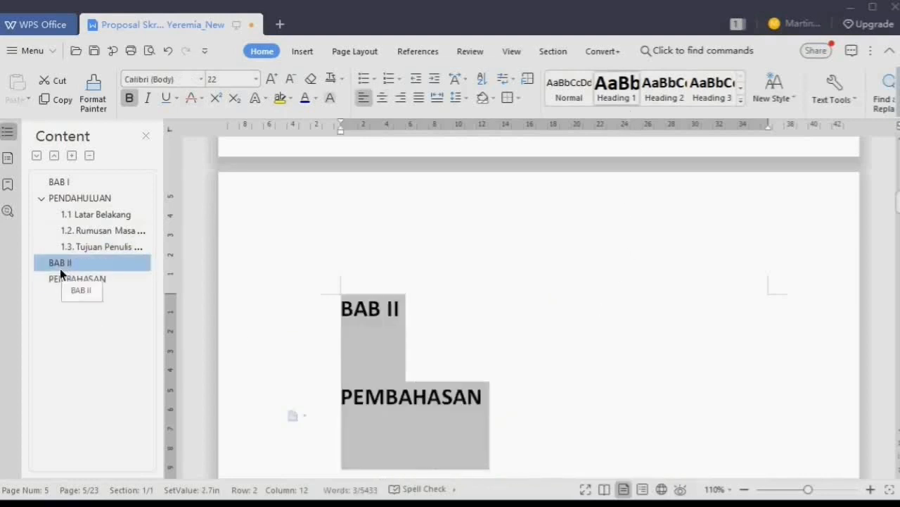
Apply the Heading 2 style to the subheading "1. TEORI DAN KONSEP" below the PEMBAHASAN title
{"action": "scroll", "coordinate": [535, 295], "scroll_direction": "down", "scroll_amount": 3}
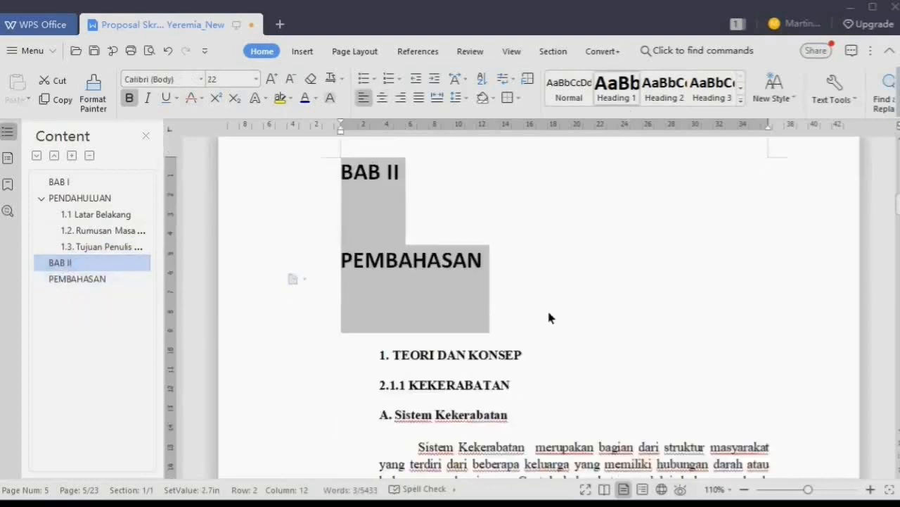
{"action": "left_click", "coordinate": [309, 300]}
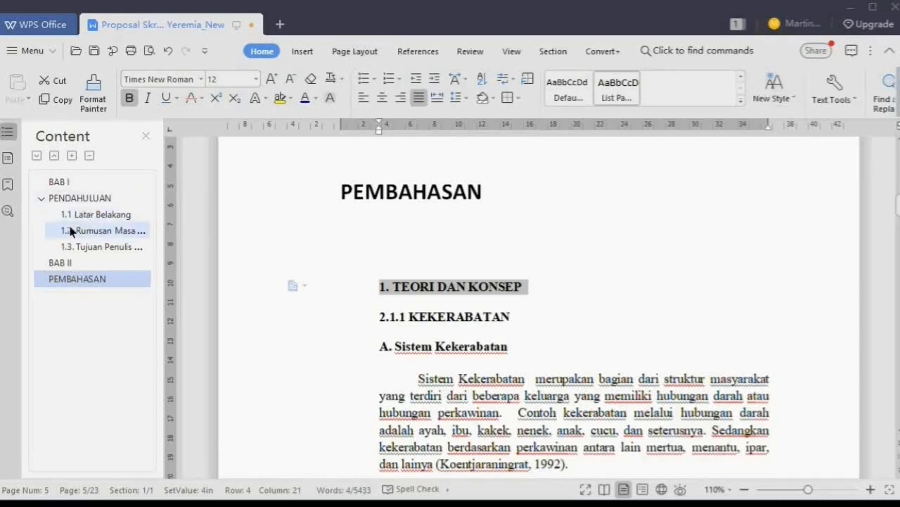
{"action": "left_click", "coordinate": [742, 81]}
{"action": "left_click", "coordinate": [742, 81]}
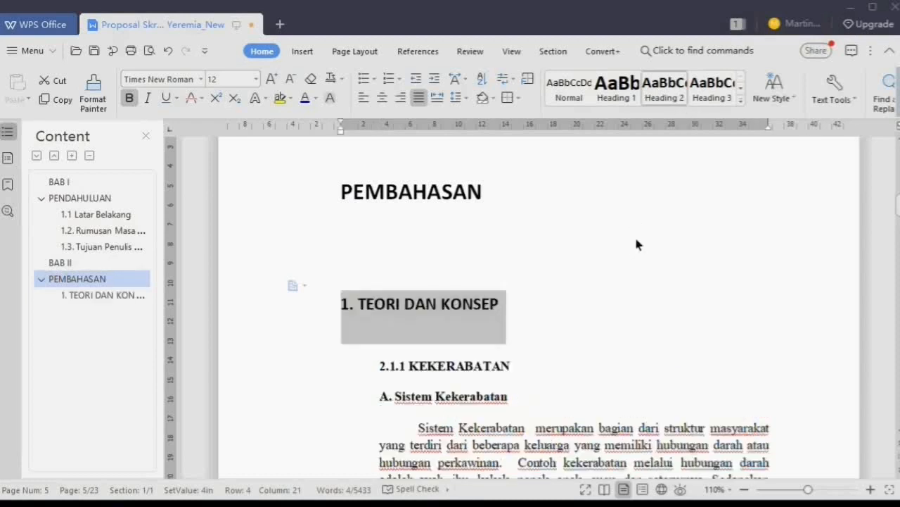
Apply the Heading 3 style to the subheading "2.1.1 KEKERABATAN"
{"action": "scroll", "coordinate": [713, 223], "scroll_direction": "down", "scroll_amount": 1}
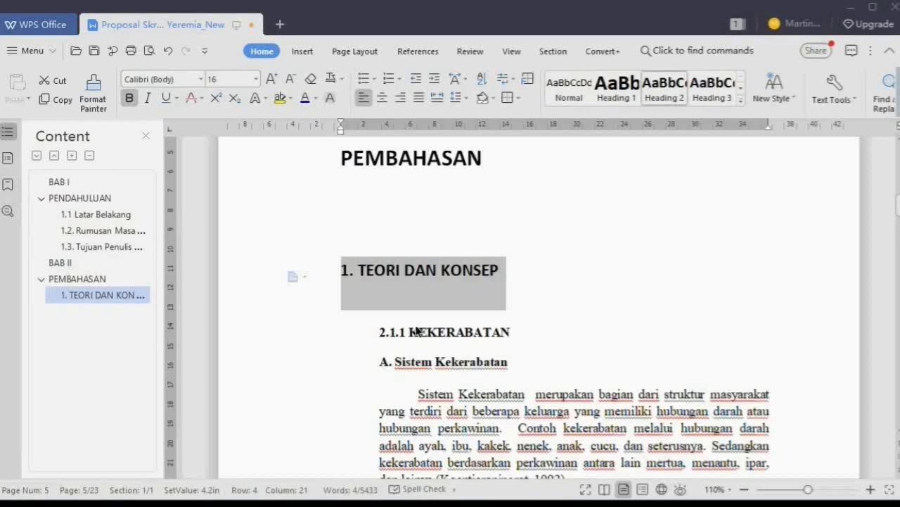
{"action": "left_click", "coordinate": [313, 332]}
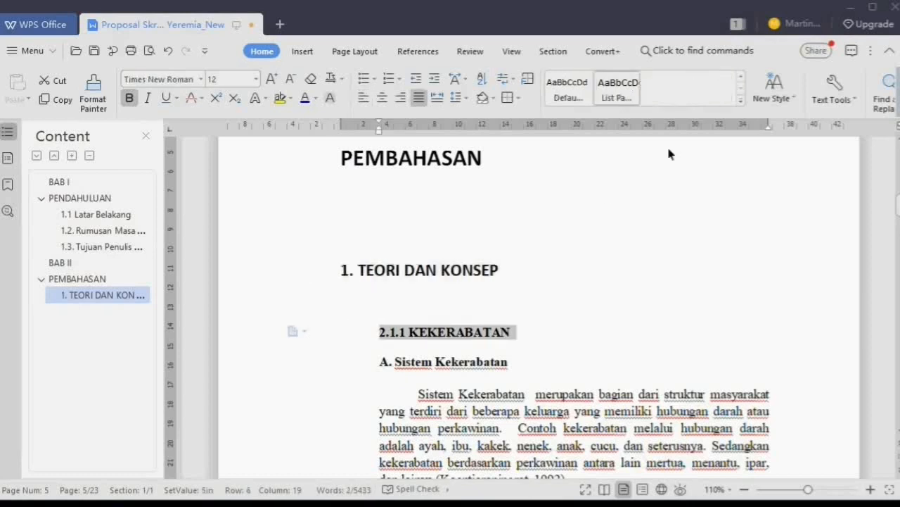
{"action": "left_click", "coordinate": [742, 79]}
{"action": "left_click", "coordinate": [743, 78]}
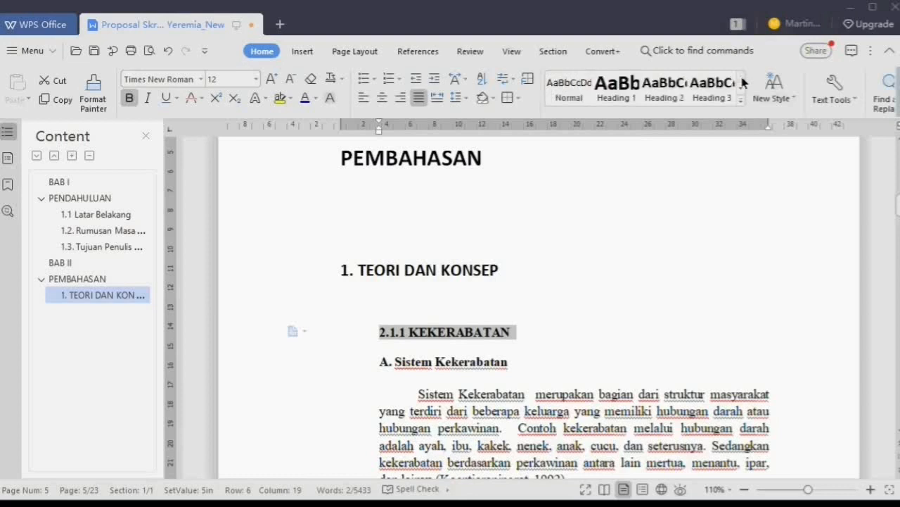
{"action": "left_click", "coordinate": [706, 95]}
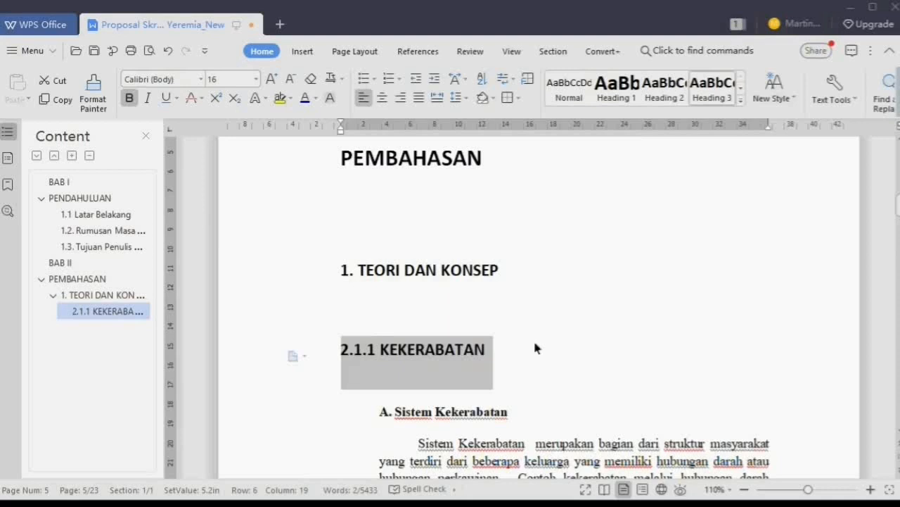
Apply the Heading 4 style to the subheading "A. Sistem Kekerabatan"
{"action": "scroll", "coordinate": [568, 343], "scroll_direction": "down", "scroll_amount": 1}
{"action": "scroll", "coordinate": [569, 343], "scroll_direction": "down", "scroll_amount": 2}
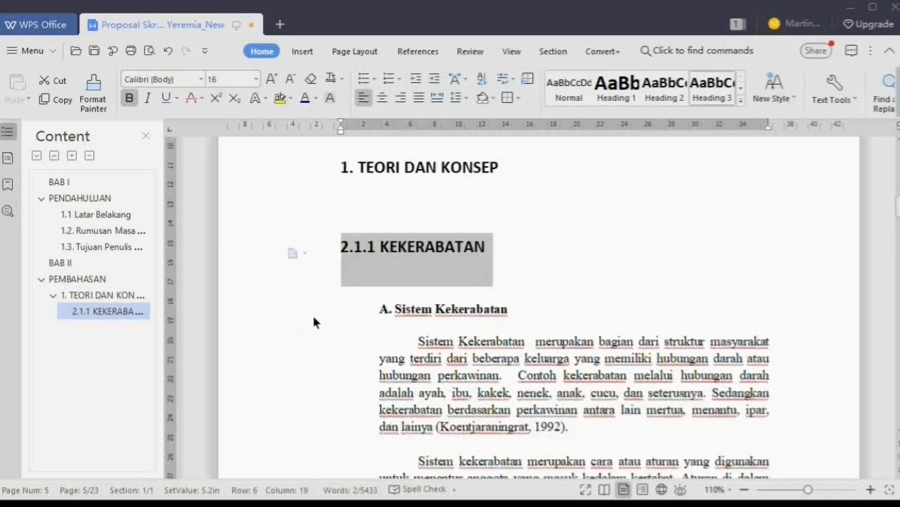
{"action": "left_click", "coordinate": [524, 308]}
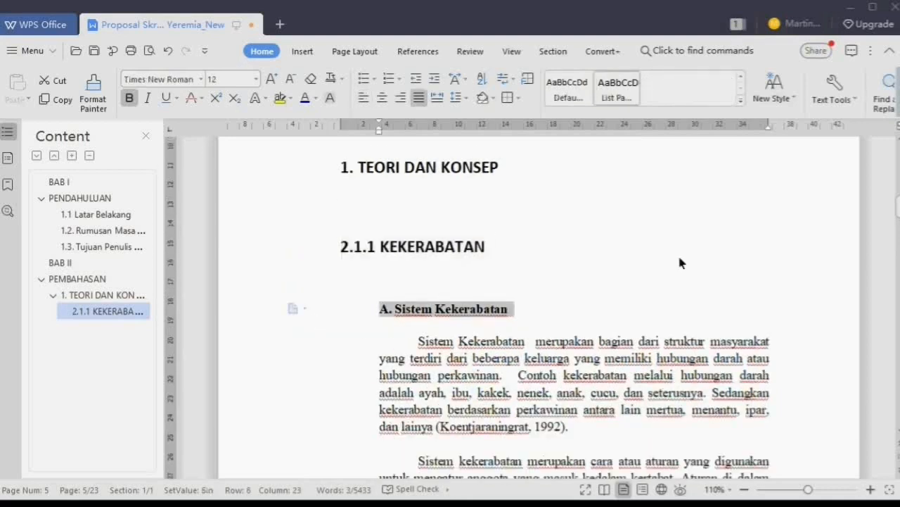
{"action": "left_click", "coordinate": [740, 77]}
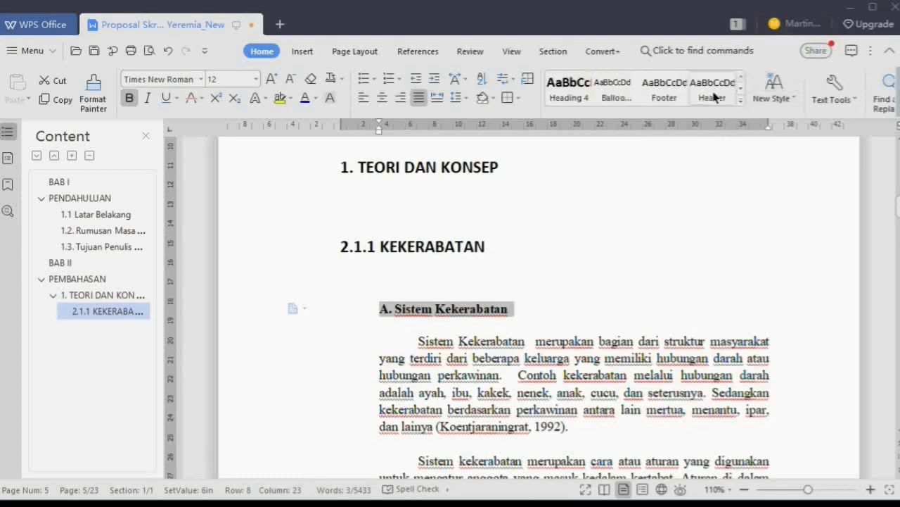
{"action": "left_click", "coordinate": [578, 95]}
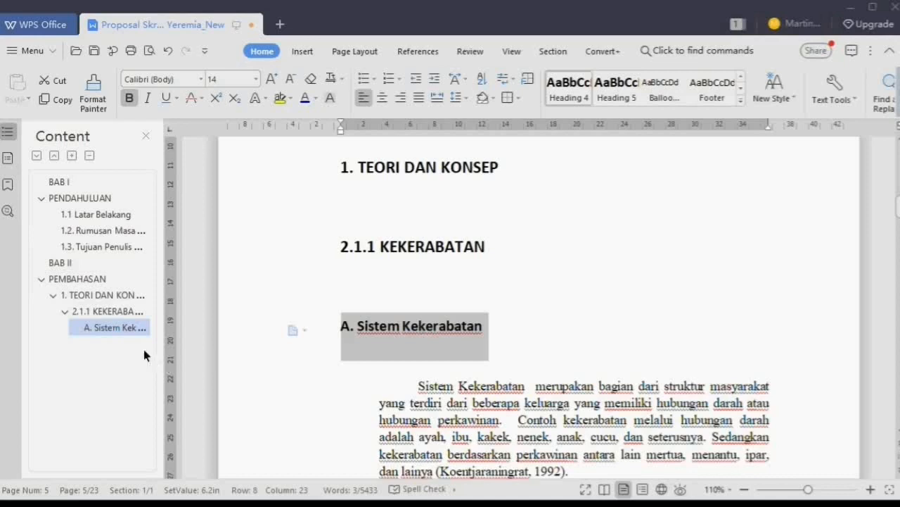
Check the outline links by jumping to "1.1 Latar Belakang", "1.3. Tujuan Penulisan" and "PEMBAHASAN", and view the headings around the BAB II title
{"action": "left_click", "coordinate": [121, 218]}
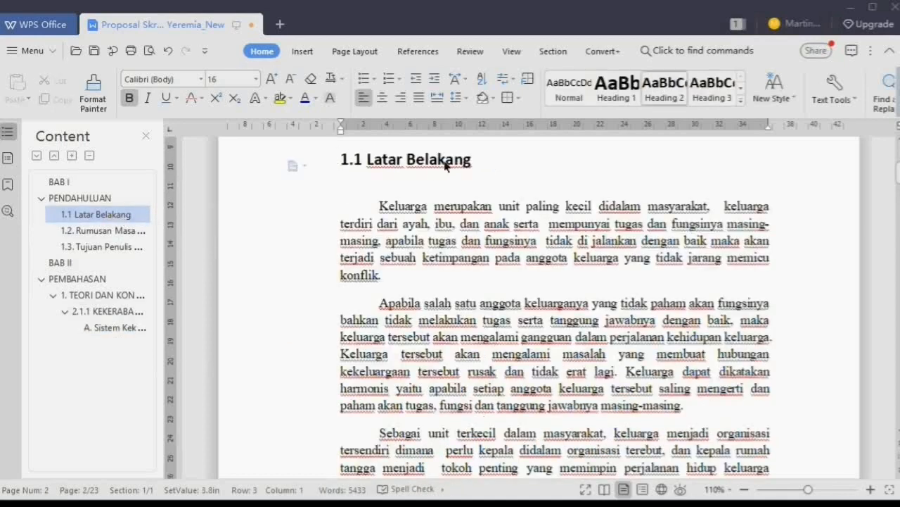
{"action": "left_click", "coordinate": [113, 246]}
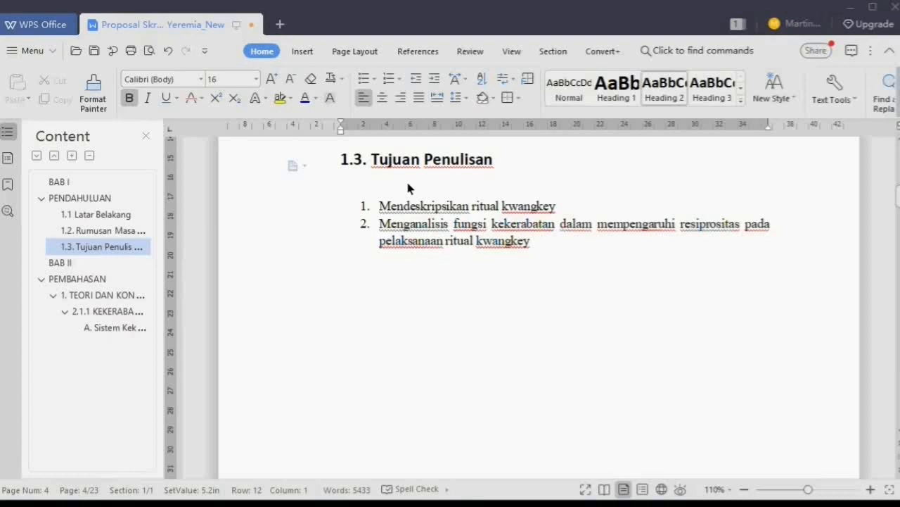
{"action": "left_click", "coordinate": [90, 278]}
{"action": "scroll", "coordinate": [415, 235], "scroll_direction": "up", "scroll_amount": 4}
{"action": "scroll", "coordinate": [436, 239], "scroll_direction": "down", "scroll_amount": 4}
{"action": "scroll", "coordinate": [438, 241], "scroll_direction": "up", "scroll_amount": 4}
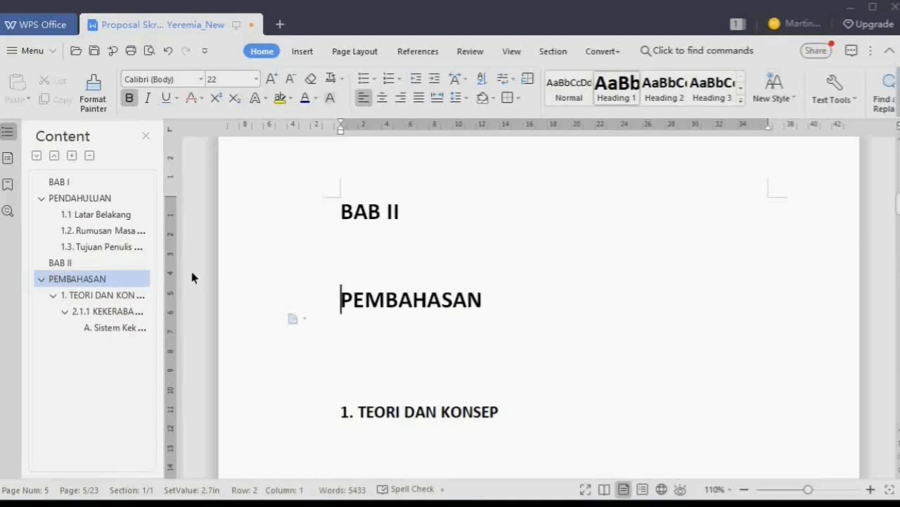
{"action": "scroll", "coordinate": [393, 228], "scroll_direction": "down", "scroll_amount": 1}
{"action": "scroll", "coordinate": [393, 228], "scroll_direction": "down", "scroll_amount": 1}
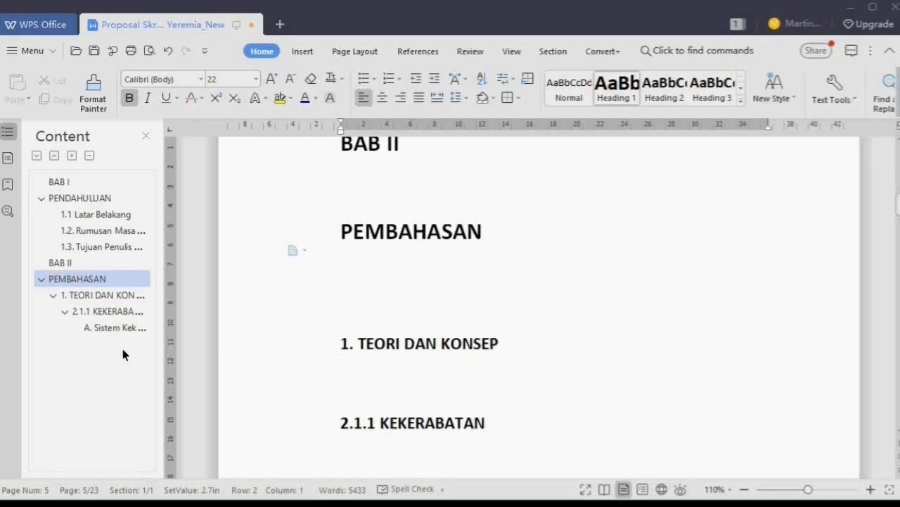
Jump through the outline entries 1.1, 1.2 and 1.3 of the first chapter and look over the pages around them
{"action": "left_click", "coordinate": [87, 220]}
{"action": "left_click", "coordinate": [90, 230]}
{"action": "left_click", "coordinate": [106, 247]}
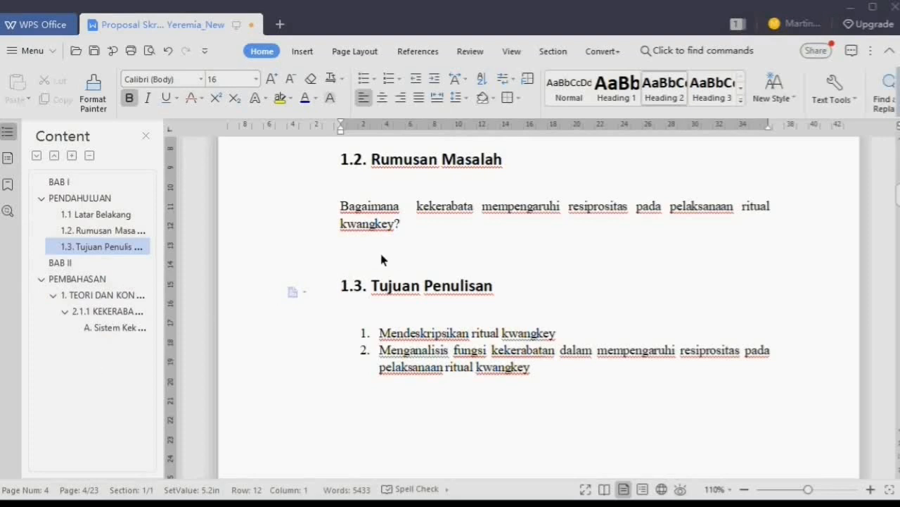
{"action": "scroll", "coordinate": [398, 235], "scroll_direction": "up", "scroll_amount": 5}
{"action": "scroll", "coordinate": [399, 240], "scroll_direction": "up", "scroll_amount": 4}
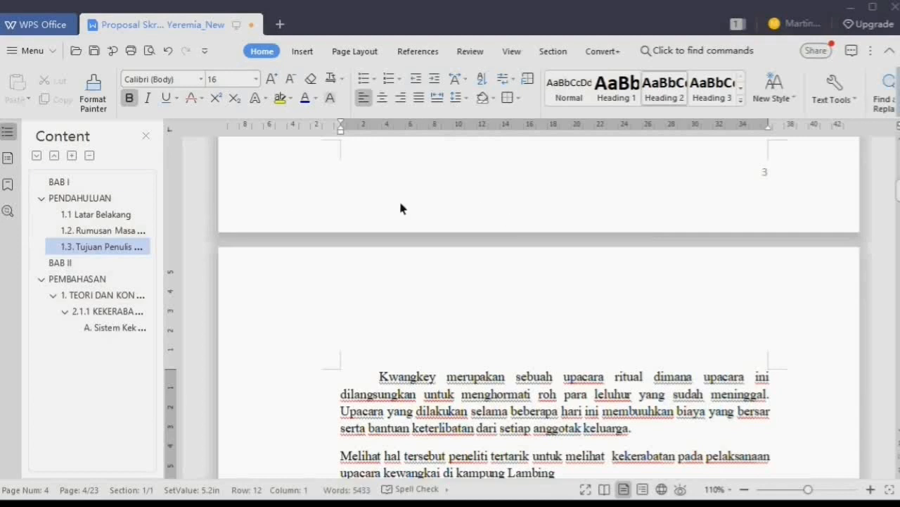
Compare the section page thumbnails with the content outline in the navigation pane, ending on the outline
{"action": "left_click", "coordinate": [11, 162]}
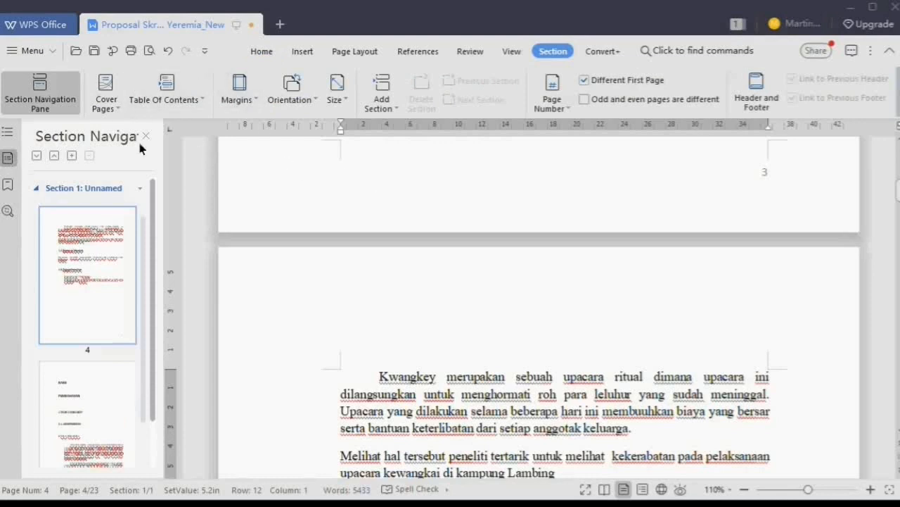
{"action": "left_click", "coordinate": [11, 138]}
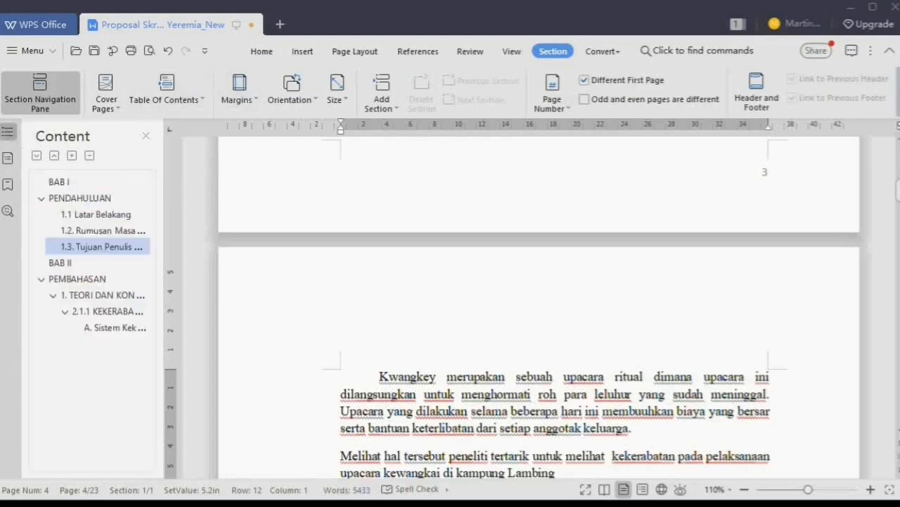
{"action": "left_click", "coordinate": [11, 162]}
{"action": "left_click", "coordinate": [8, 133]}
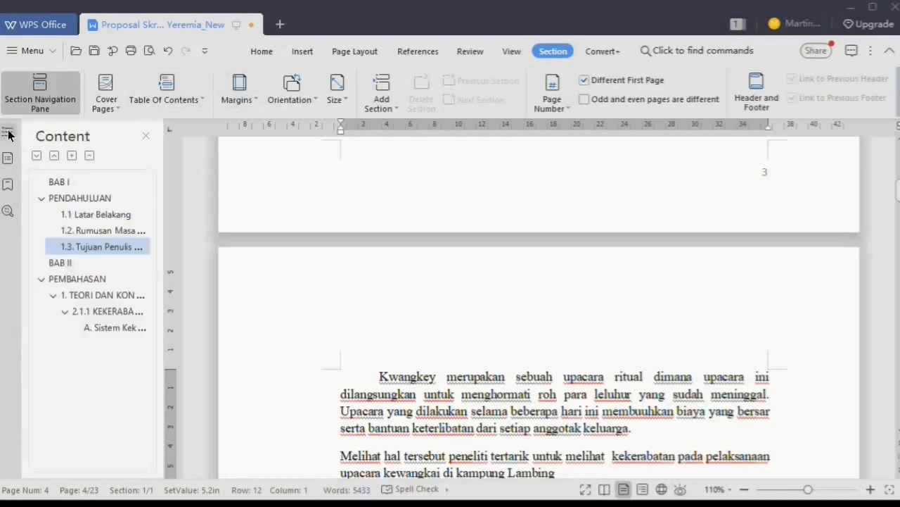
Insert a custom table of contents at the cursor with a dashed tab leader and 4 heading levels shown
{"action": "left_click", "coordinate": [204, 103]}
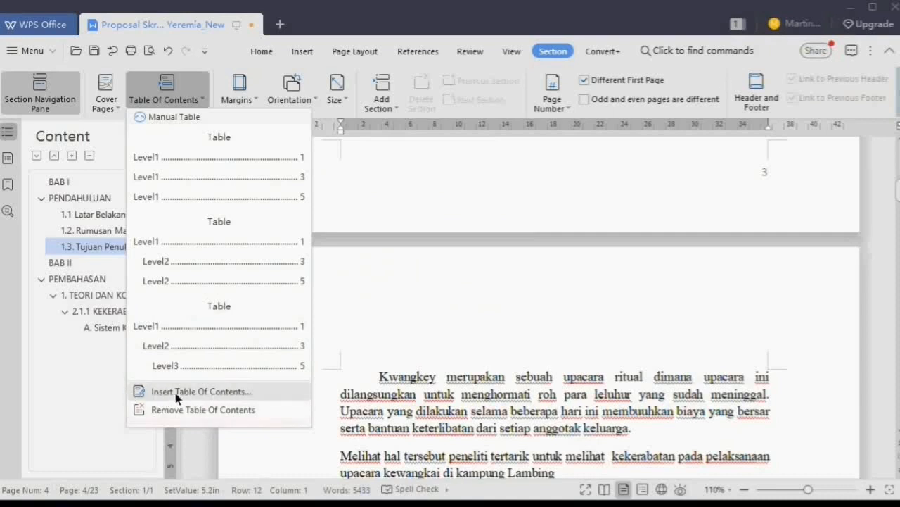
{"action": "left_click", "coordinate": [226, 391]}
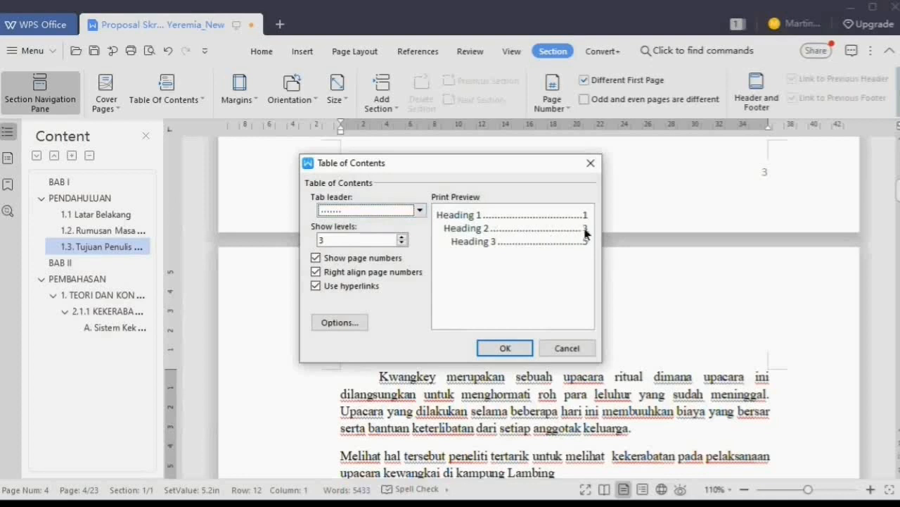
{"action": "left_click", "coordinate": [419, 211]}
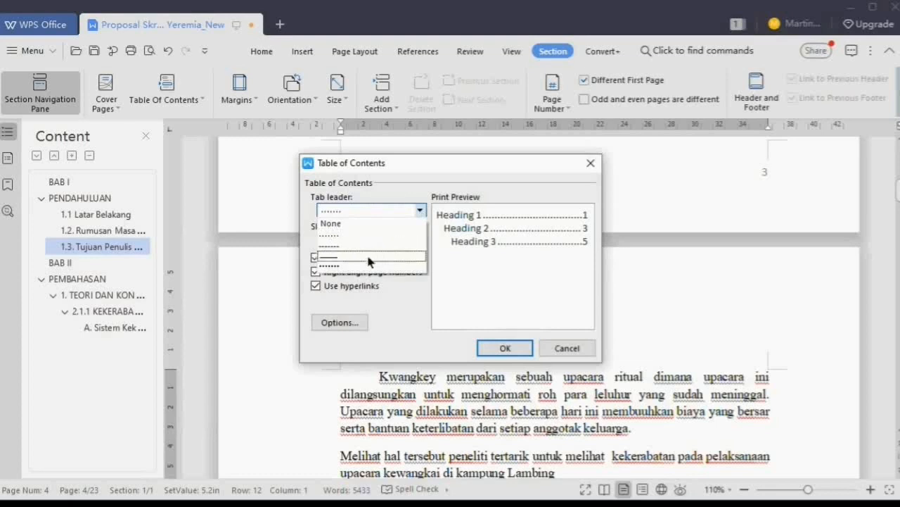
{"action": "left_click", "coordinate": [384, 247]}
{"action": "left_click", "coordinate": [420, 212]}
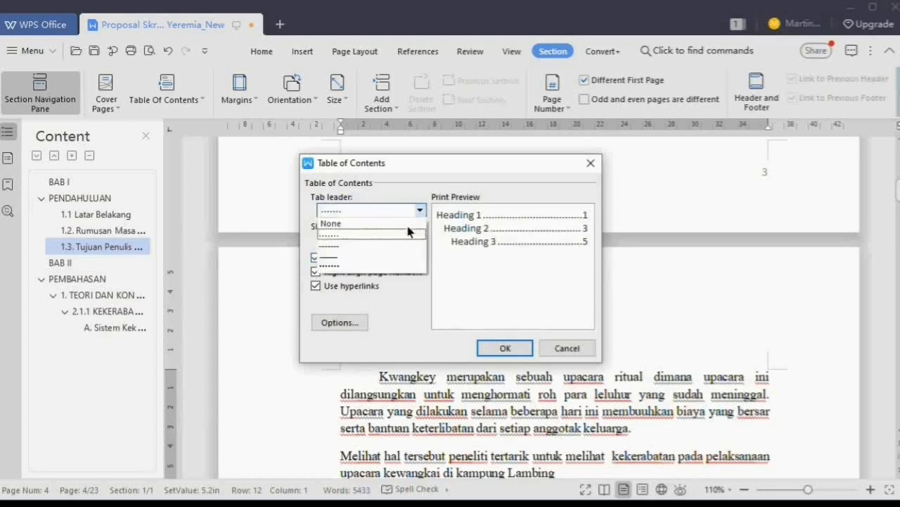
{"action": "left_click", "coordinate": [388, 246]}
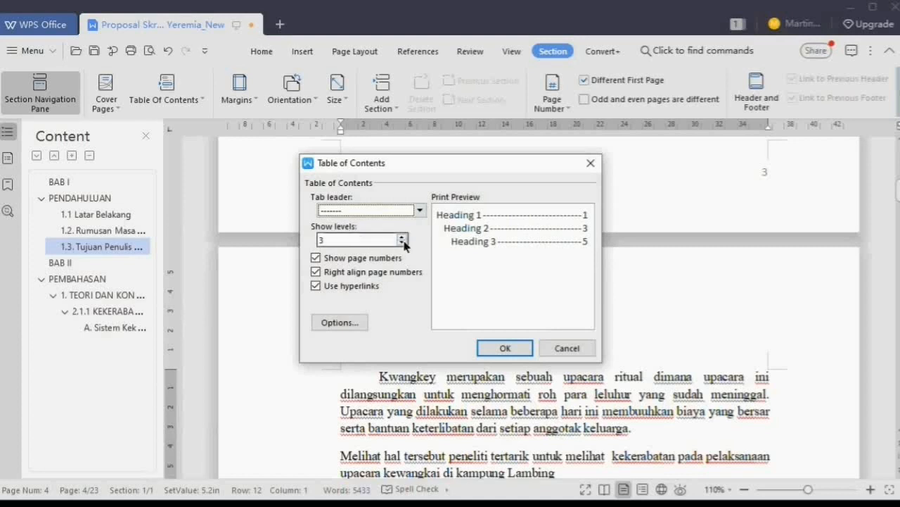
{"action": "left_click", "coordinate": [402, 240]}
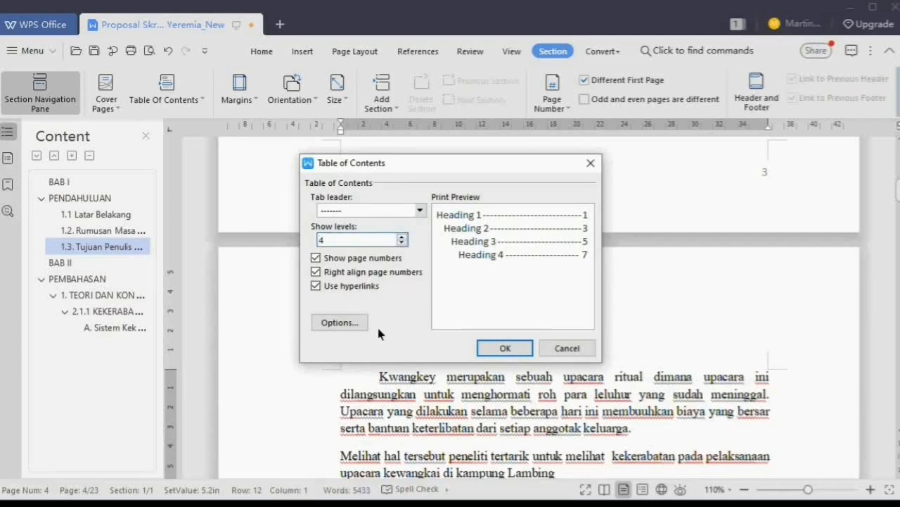
{"action": "left_click", "coordinate": [507, 350]}
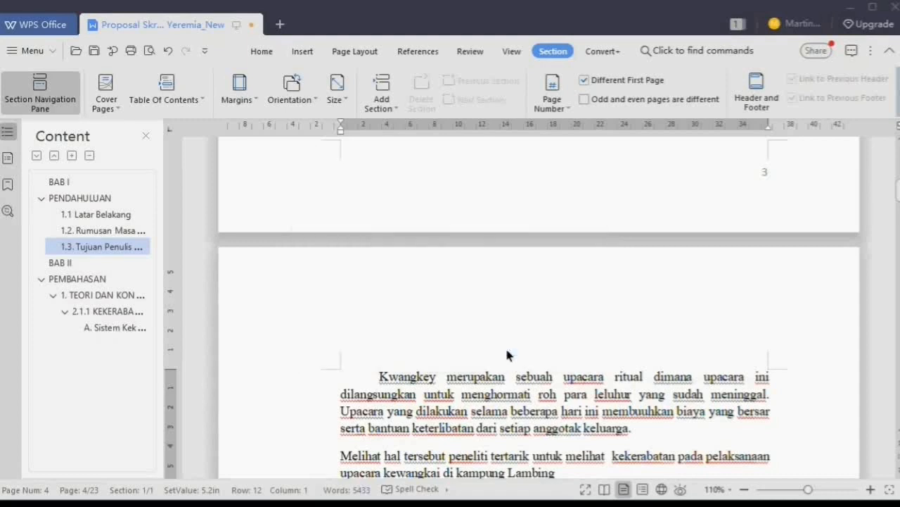
{"action": "scroll", "coordinate": [539, 325], "scroll_direction": "up", "scroll_amount": 5}
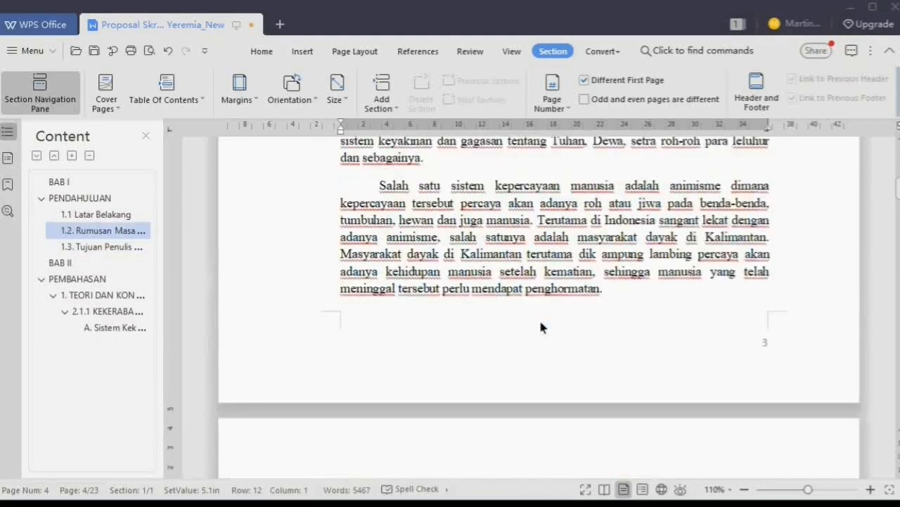
Check the top of the document for the generated table of contents and undo its insertion on the later page
{"action": "scroll", "coordinate": [540, 326], "scroll_direction": "up", "scroll_amount": 5}
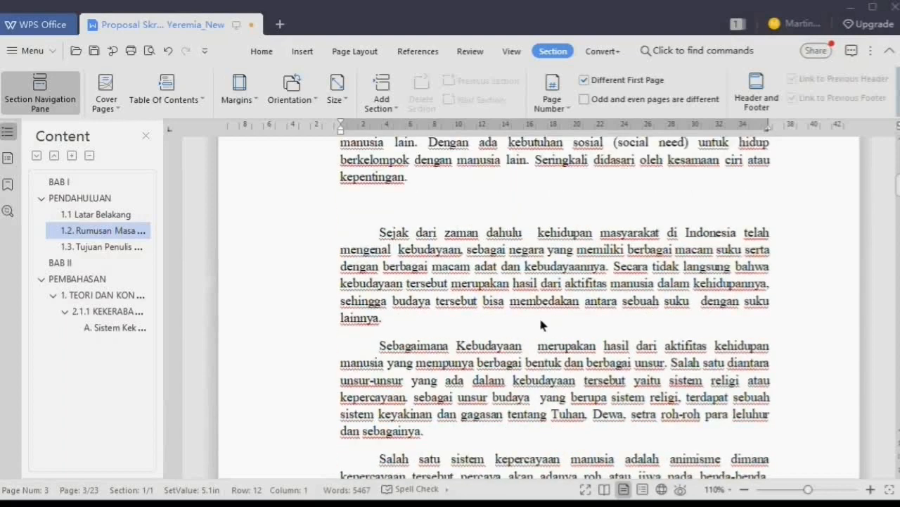
{"action": "scroll", "coordinate": [542, 324], "scroll_direction": "up", "scroll_amount": 1}
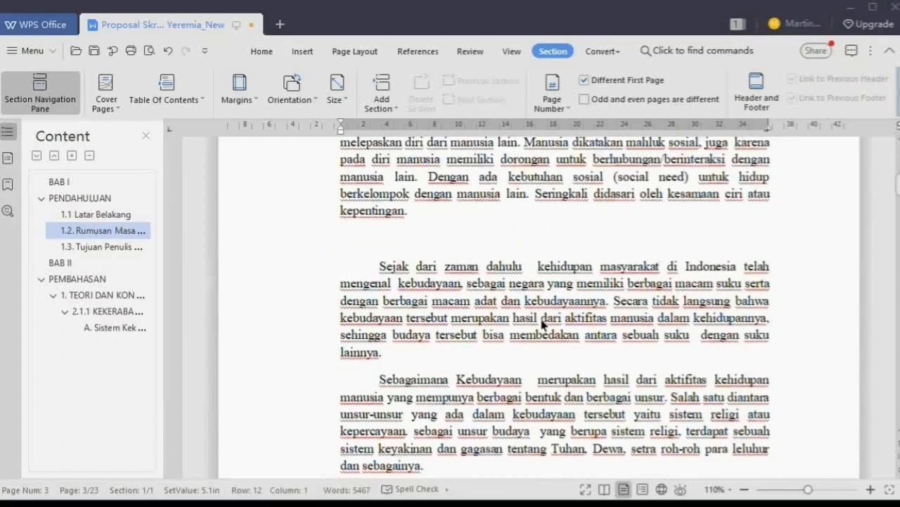
{"action": "scroll", "coordinate": [542, 323], "scroll_direction": "up", "scroll_amount": 4}
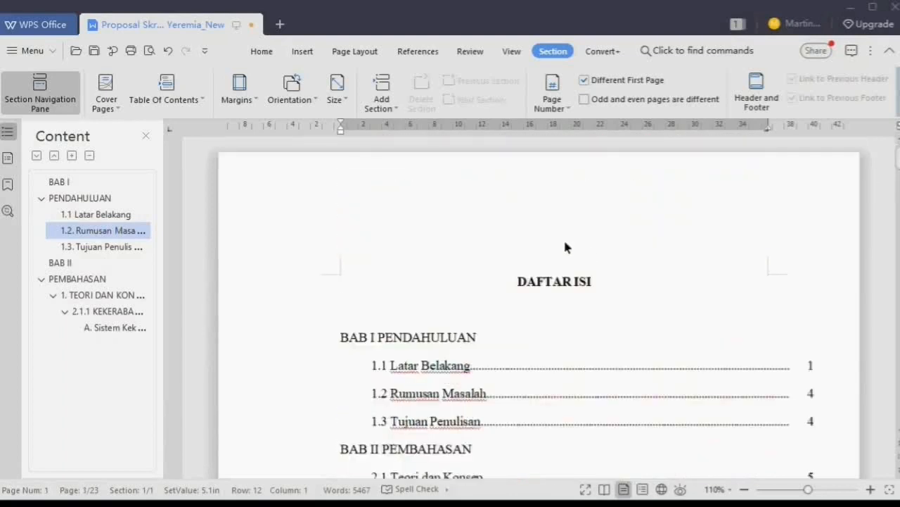
{"action": "left_click", "coordinate": [168, 52]}
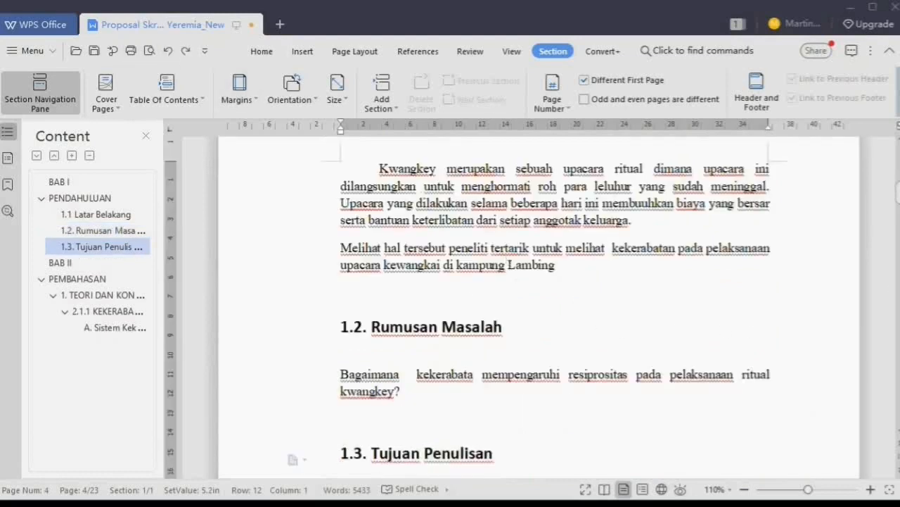
Return to the first page and add an empty line above the DAFTAR ISI title, leaving the cursor on it
{"action": "left_click_drag", "start_coordinate": [897, 196], "coordinate": [888, 246]}
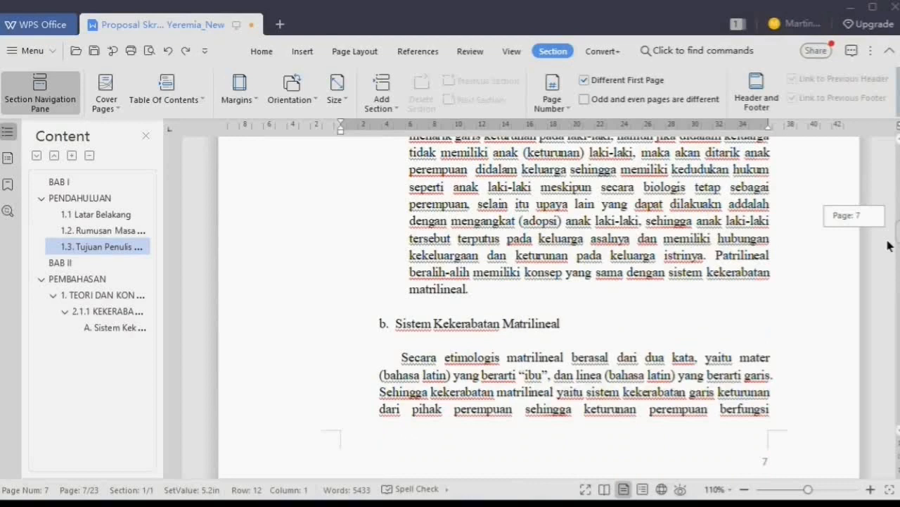
{"action": "left_click_drag", "start_coordinate": [888, 243], "coordinate": [894, 169]}
{"action": "left_click", "coordinate": [532, 281]}
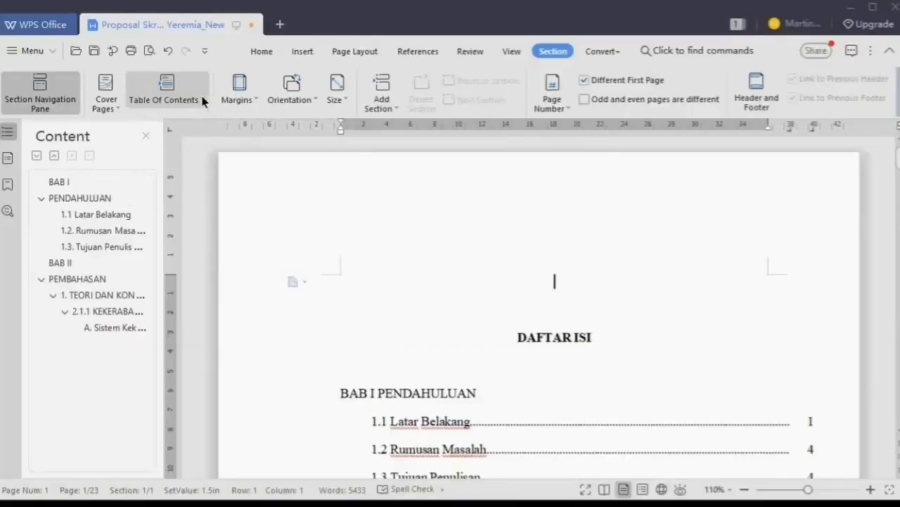
Insert a custom table of contents on the empty line above DAFTAR ISI with a dotted tab leader and 4 levels, and review its entries
{"action": "left_click", "coordinate": [202, 102]}
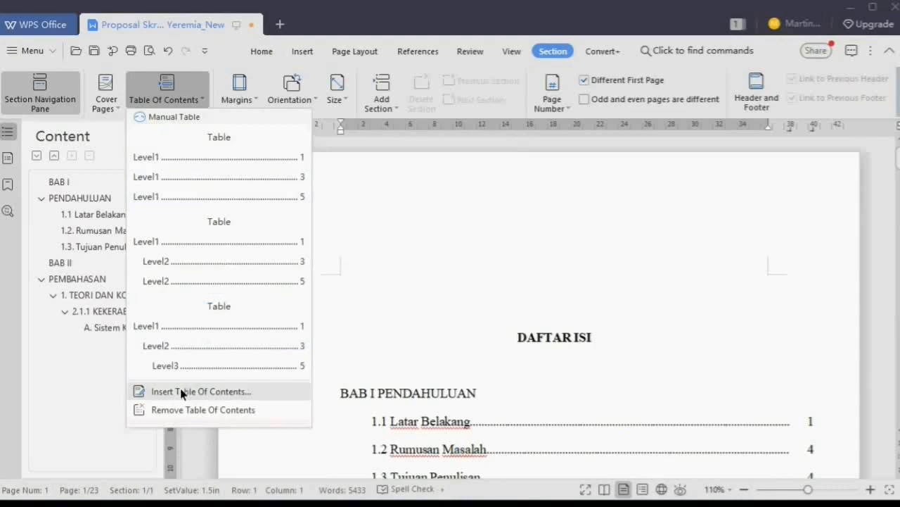
{"action": "left_click", "coordinate": [180, 391]}
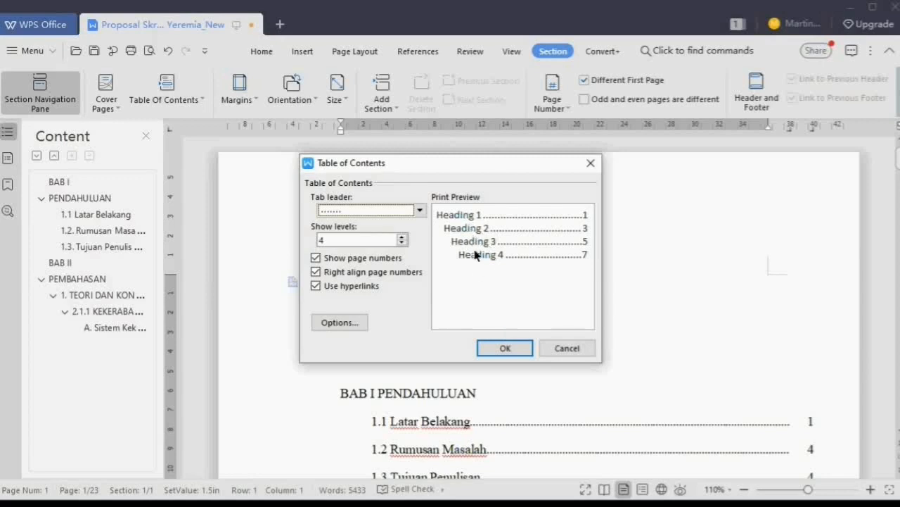
{"action": "left_click", "coordinate": [505, 349]}
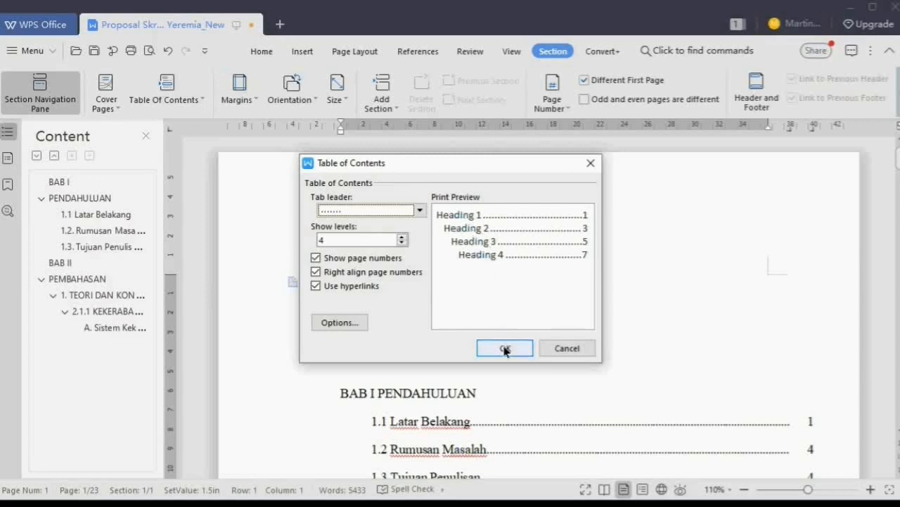
{"action": "left_click", "coordinate": [505, 348]}
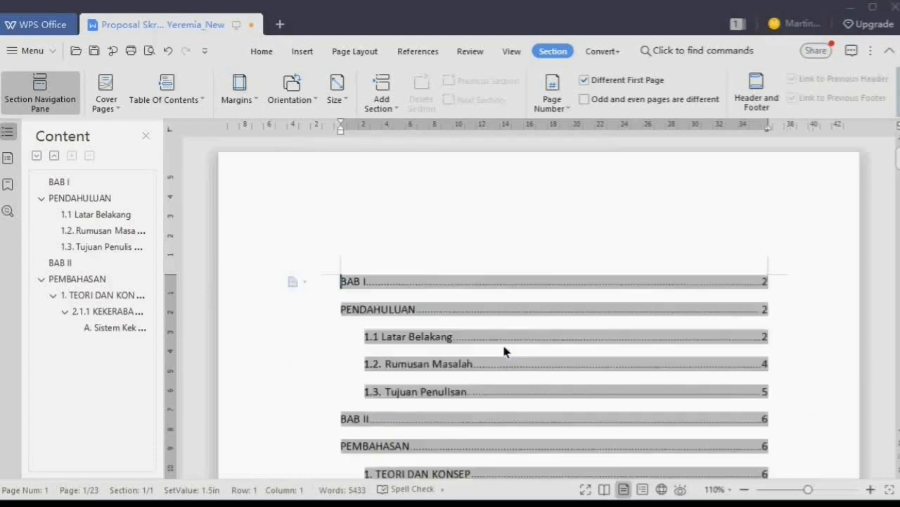
{"action": "scroll", "coordinate": [523, 336], "scroll_direction": "down", "scroll_amount": 4}
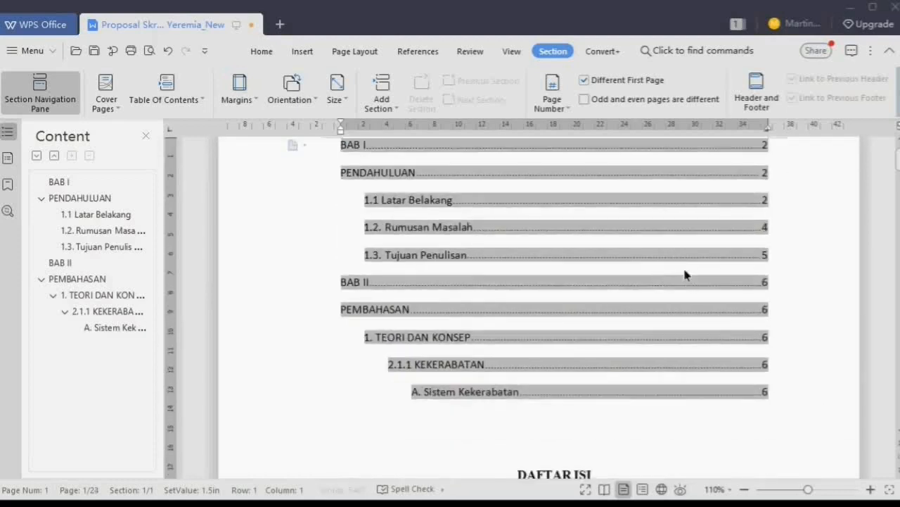
{"action": "left_click", "coordinate": [691, 421]}
{"action": "scroll", "coordinate": [805, 347], "scroll_direction": "up", "scroll_amount": 2}
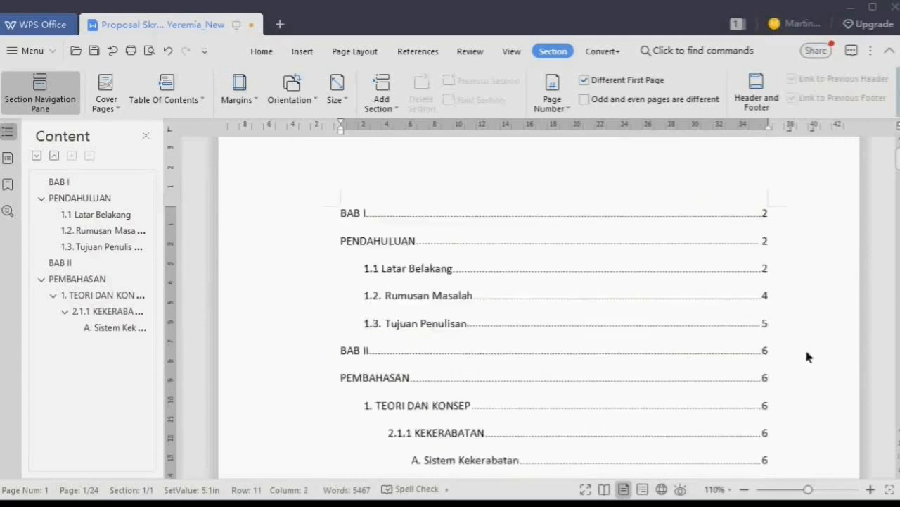
{"action": "scroll", "coordinate": [806, 348], "scroll_direction": "down", "scroll_amount": 1}
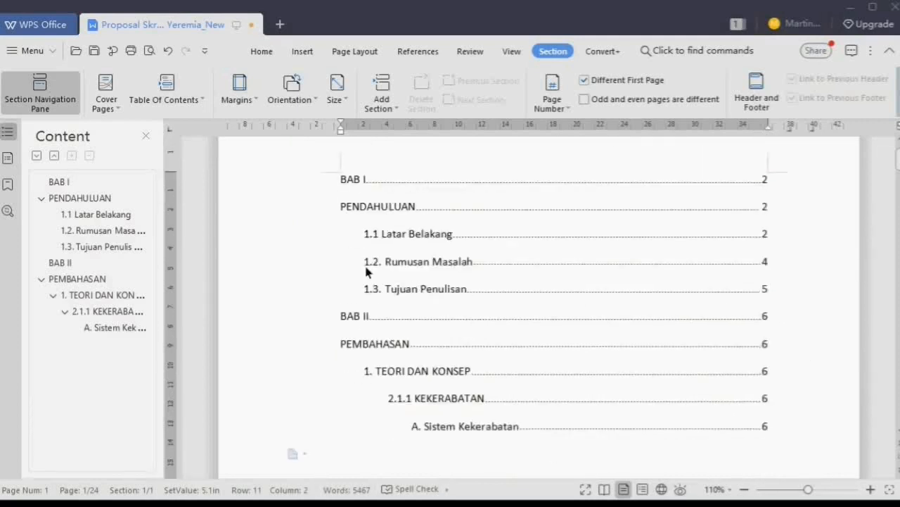